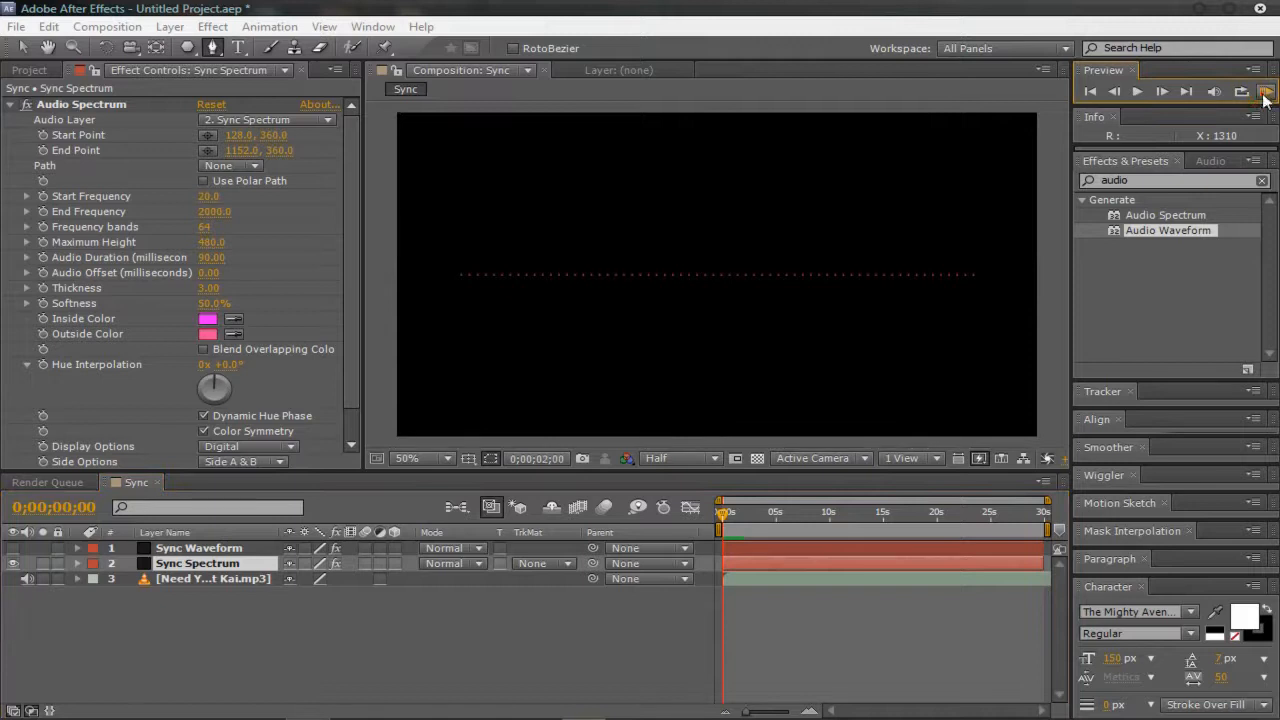
Set the Audio Spectrum's audio layer on the Sync Spectrum layer to the "Need Your Heart" music track.
click(389, 238)
key(space)
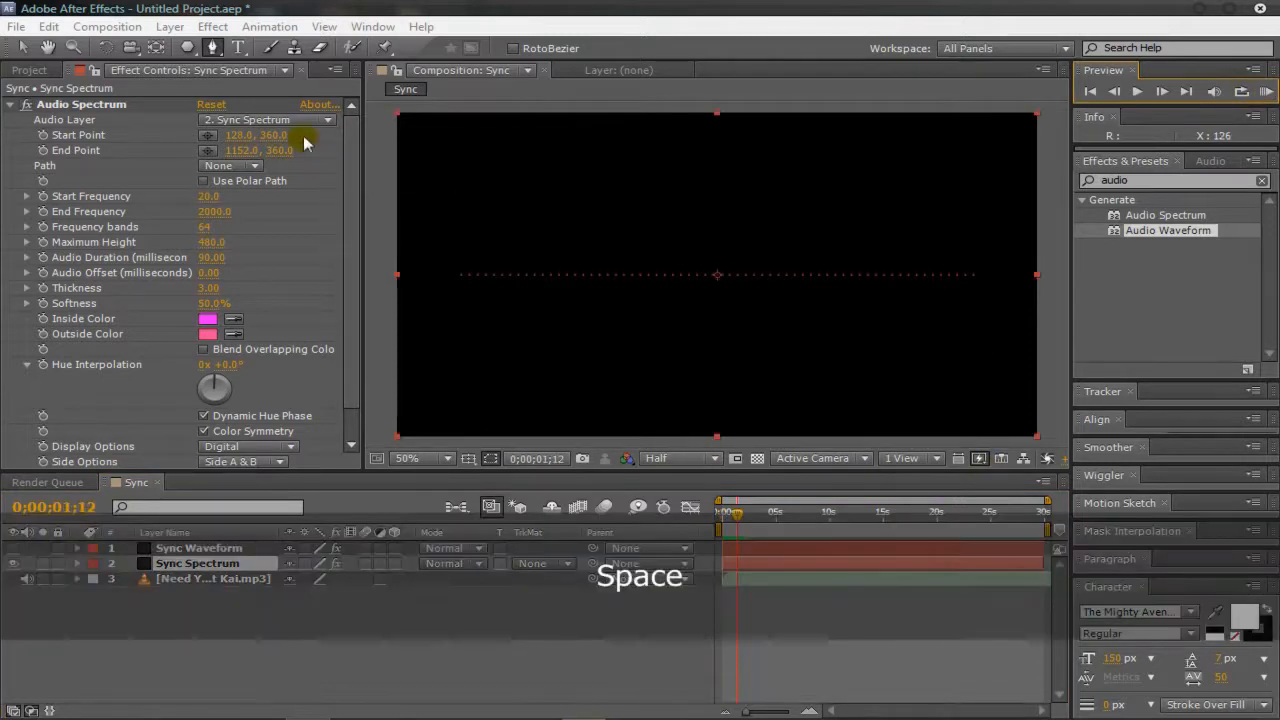
click(254, 175)
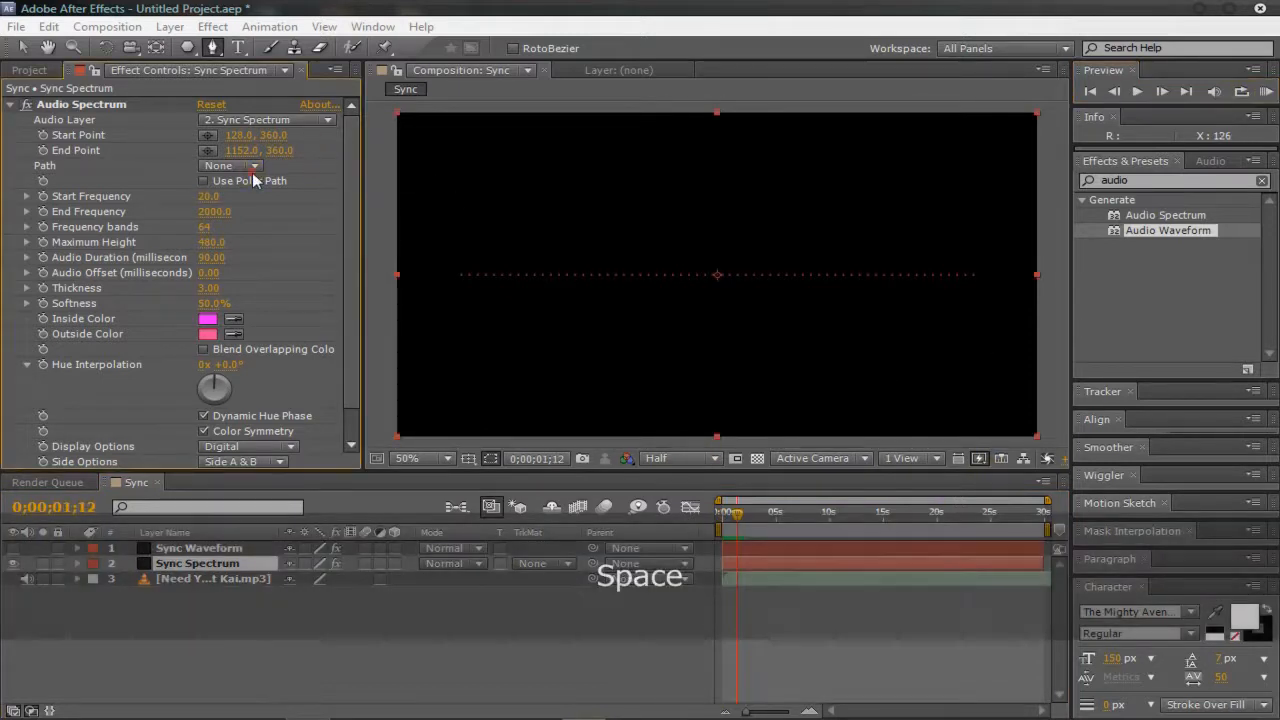
click(295, 120)
click(300, 195)
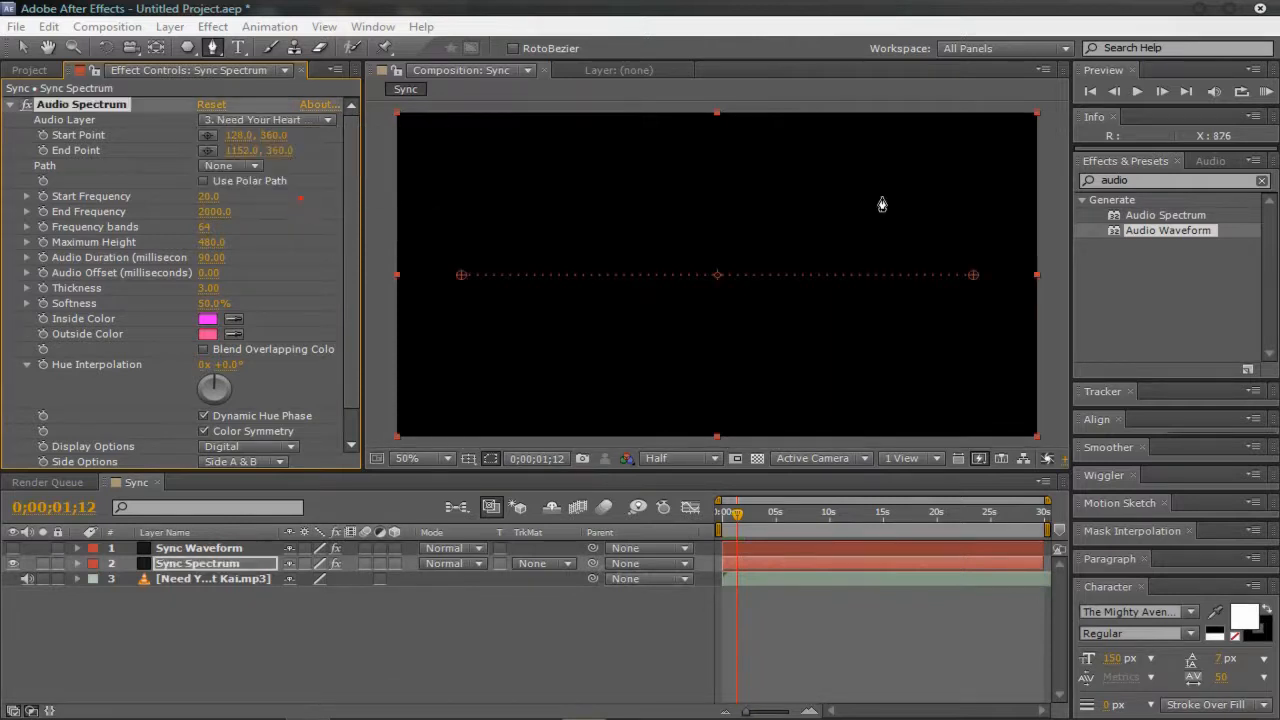
Play a RAM preview of the spectrum and check the choices available for the effect's Path.
click(1266, 91)
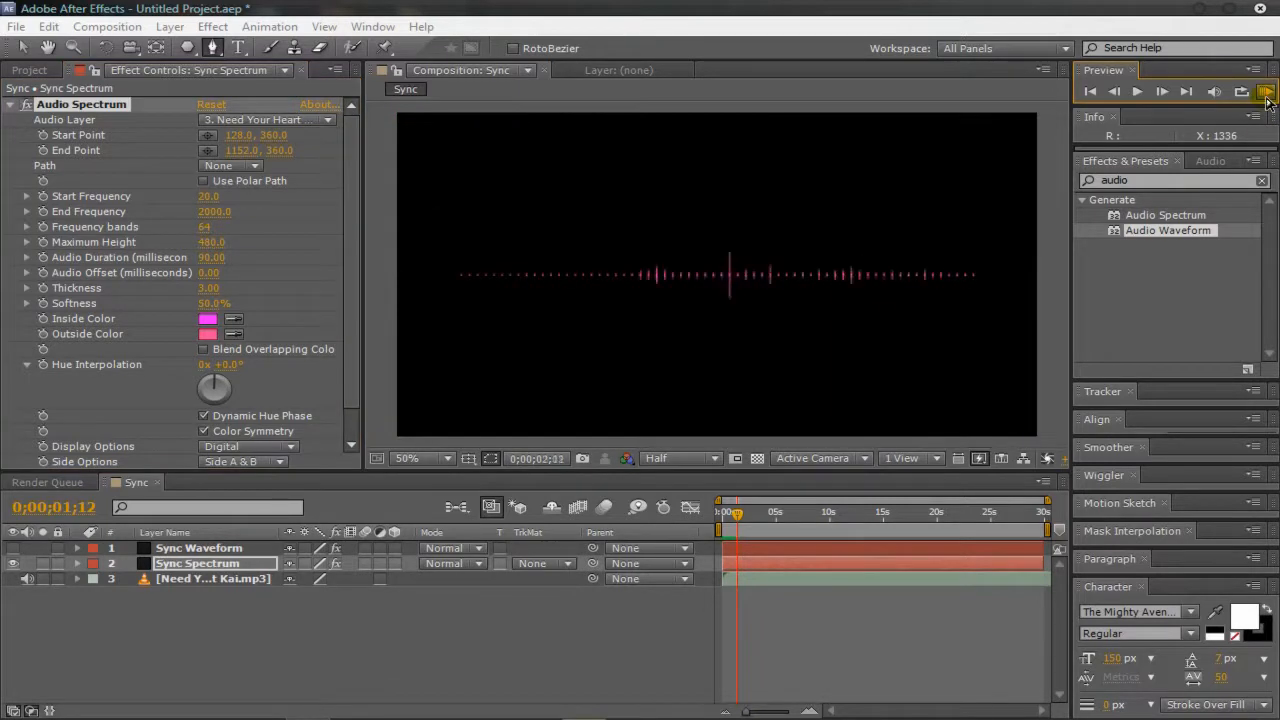
click(1266, 91)
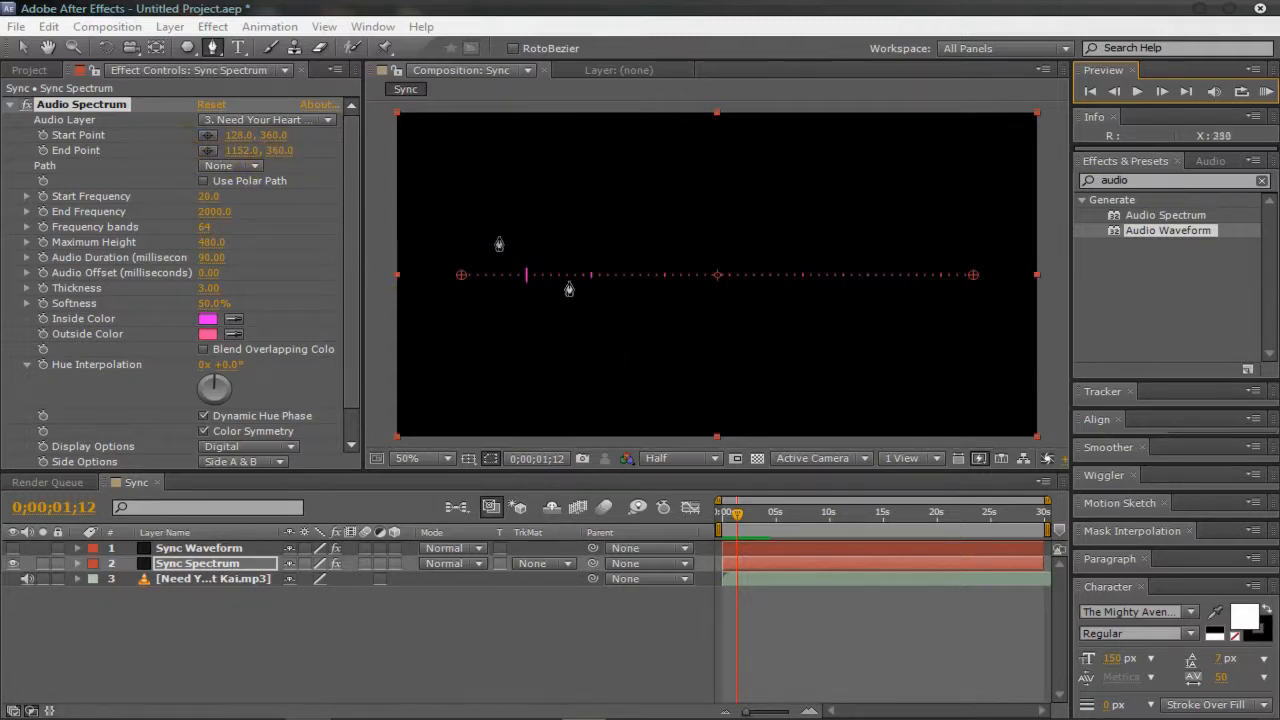
click(255, 166)
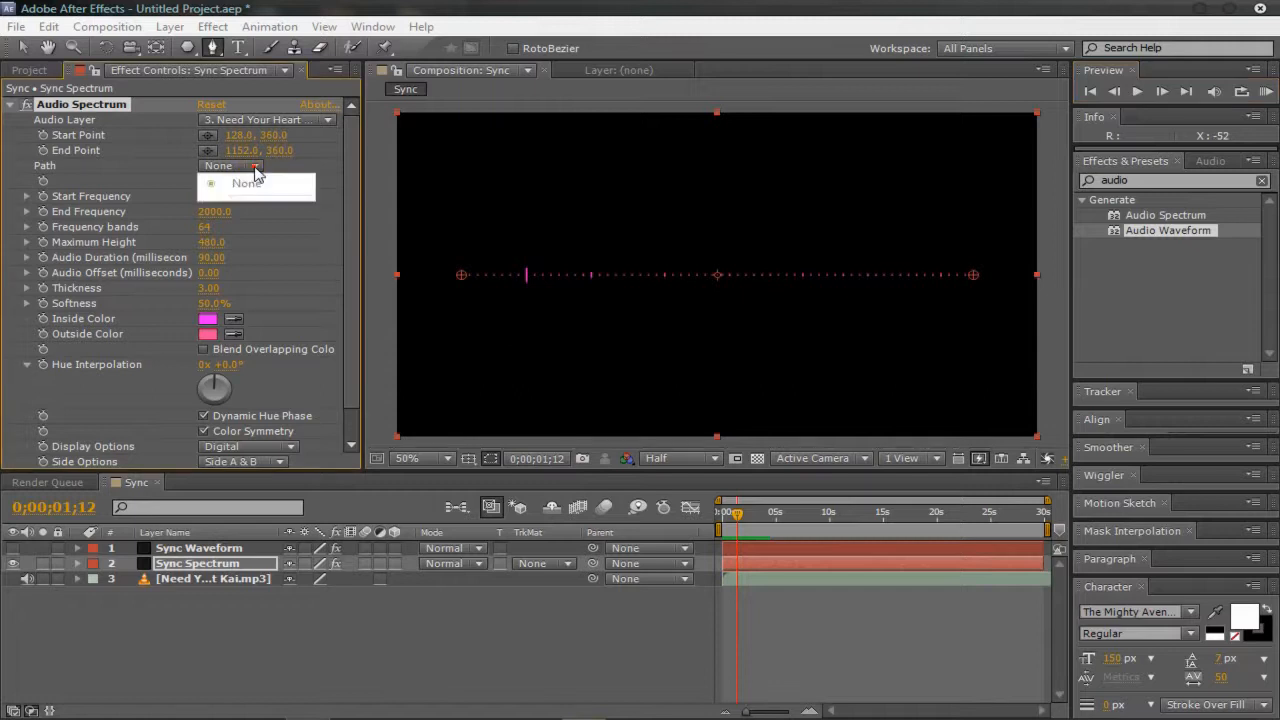
click(333, 197)
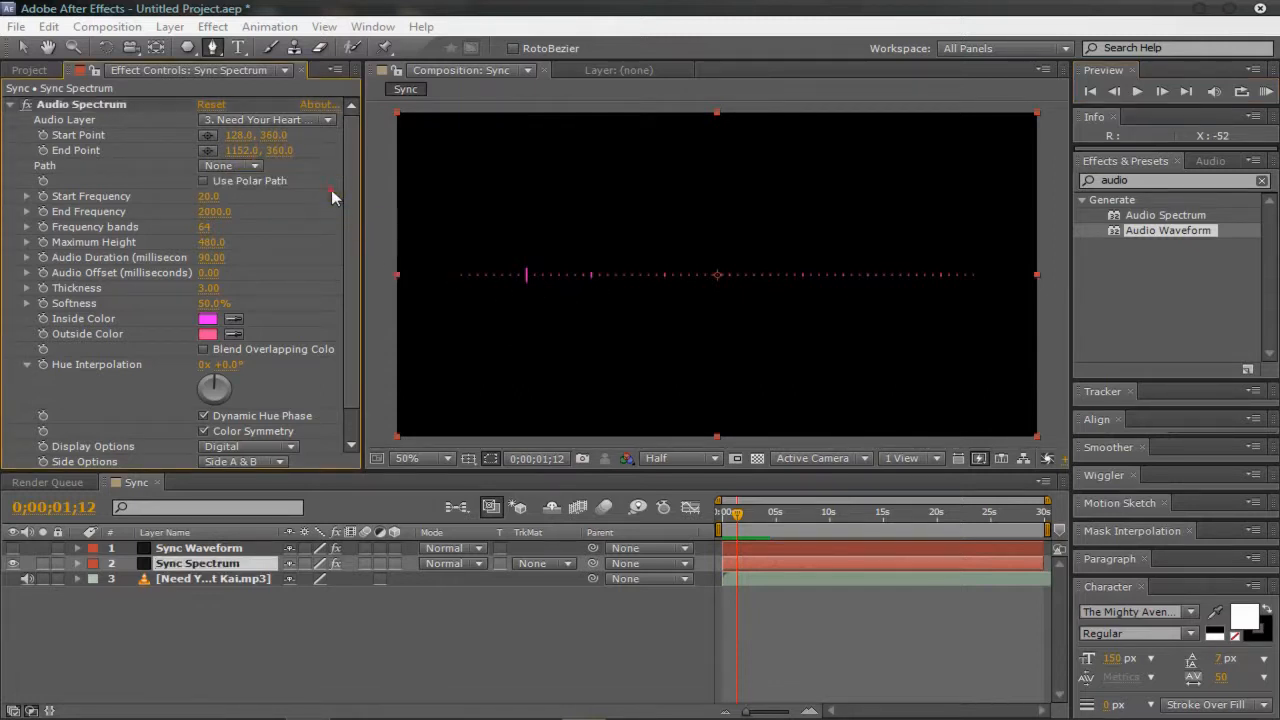
Enable Use Polar Path for the Audio Spectrum, dismiss the Windows colour scheme dialog and play a RAM preview.
click(204, 181)
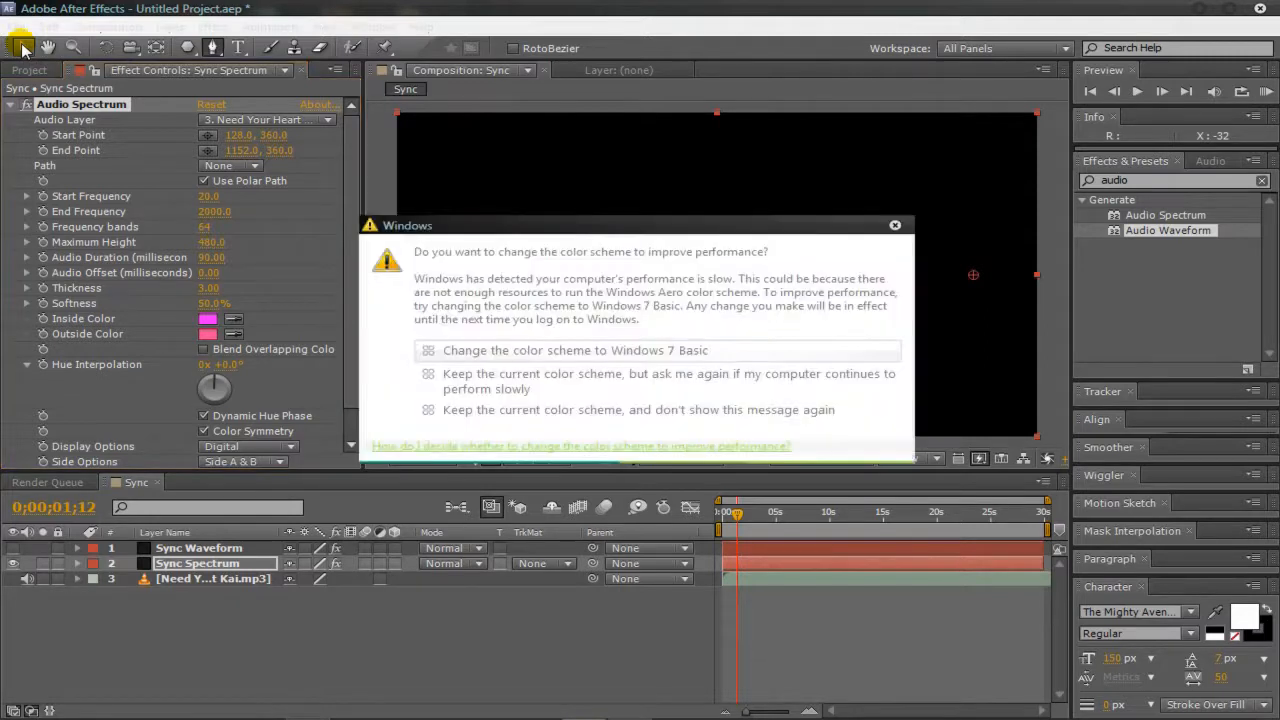
click(895, 226)
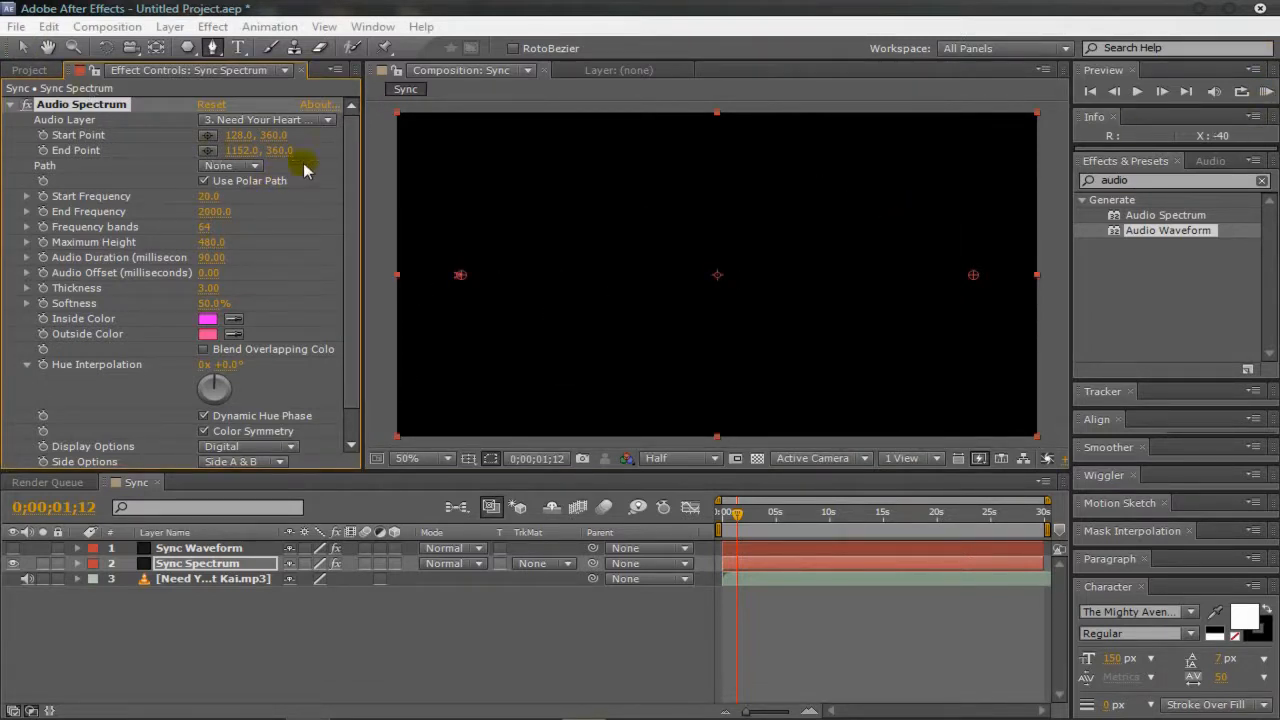
click(1265, 92)
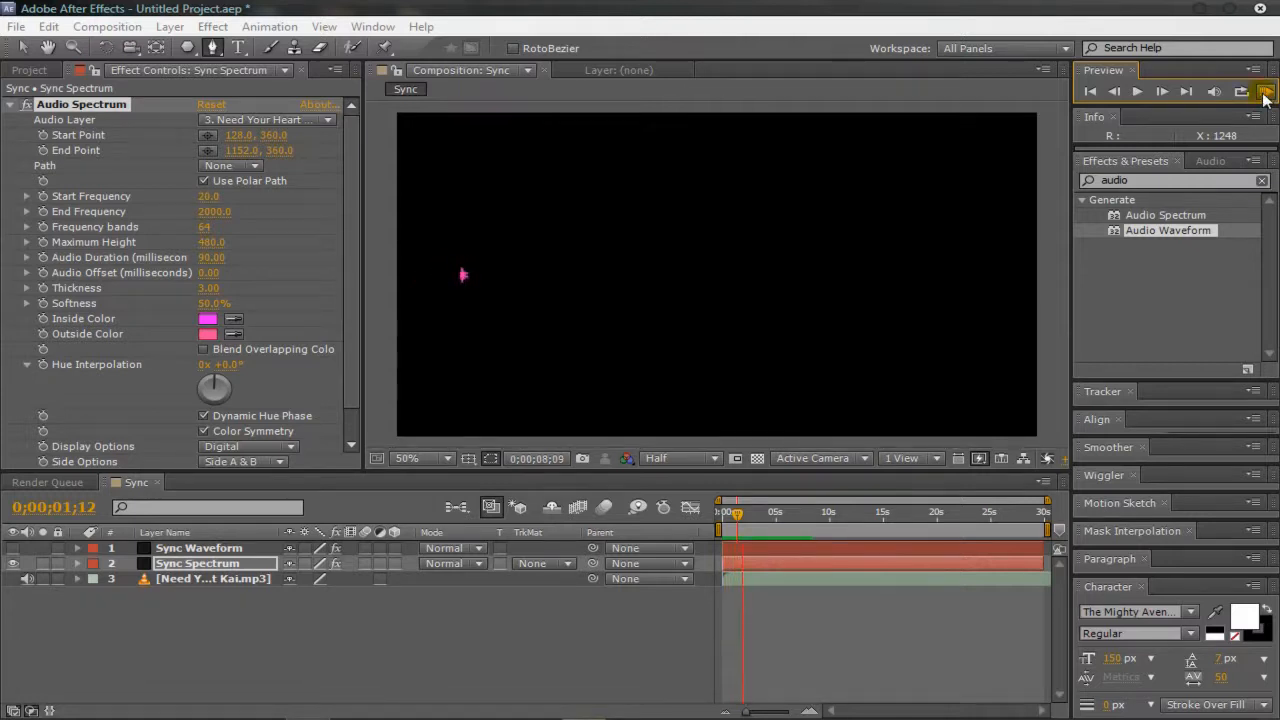
click(1264, 97)
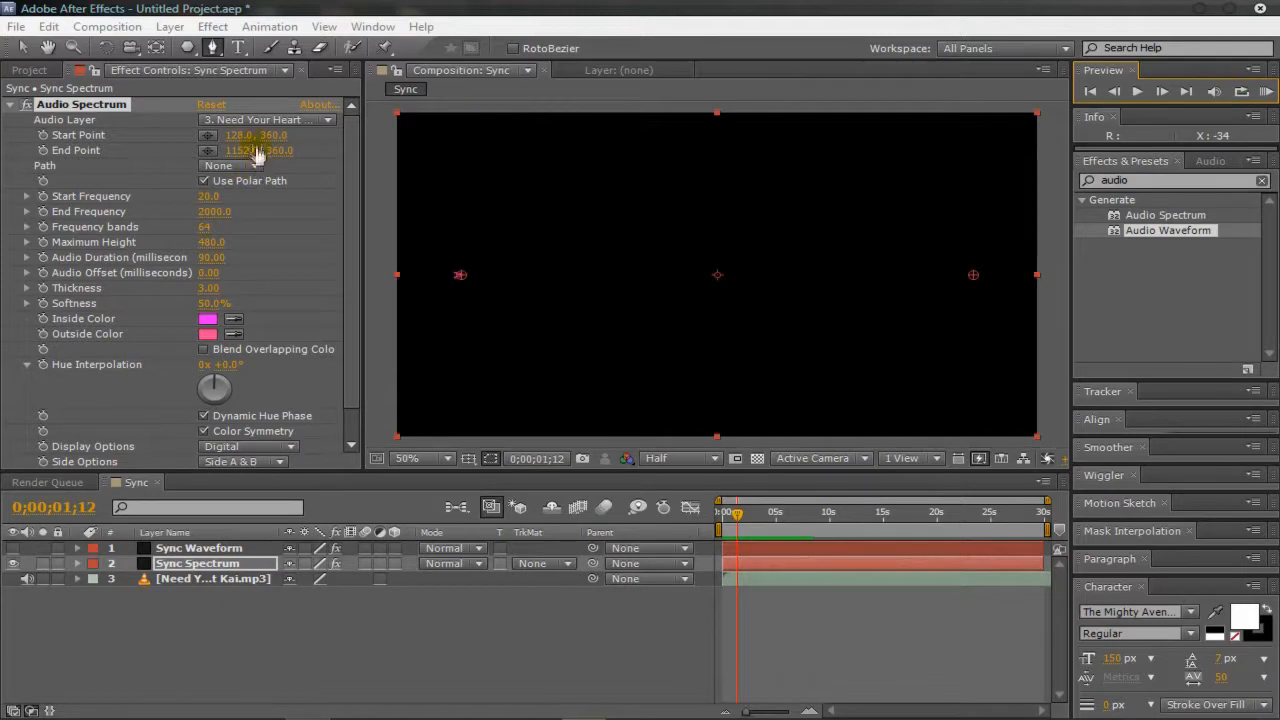
Examine the polar spectrum around the effect's start point up close.
scroll(449, 251, up, 4)
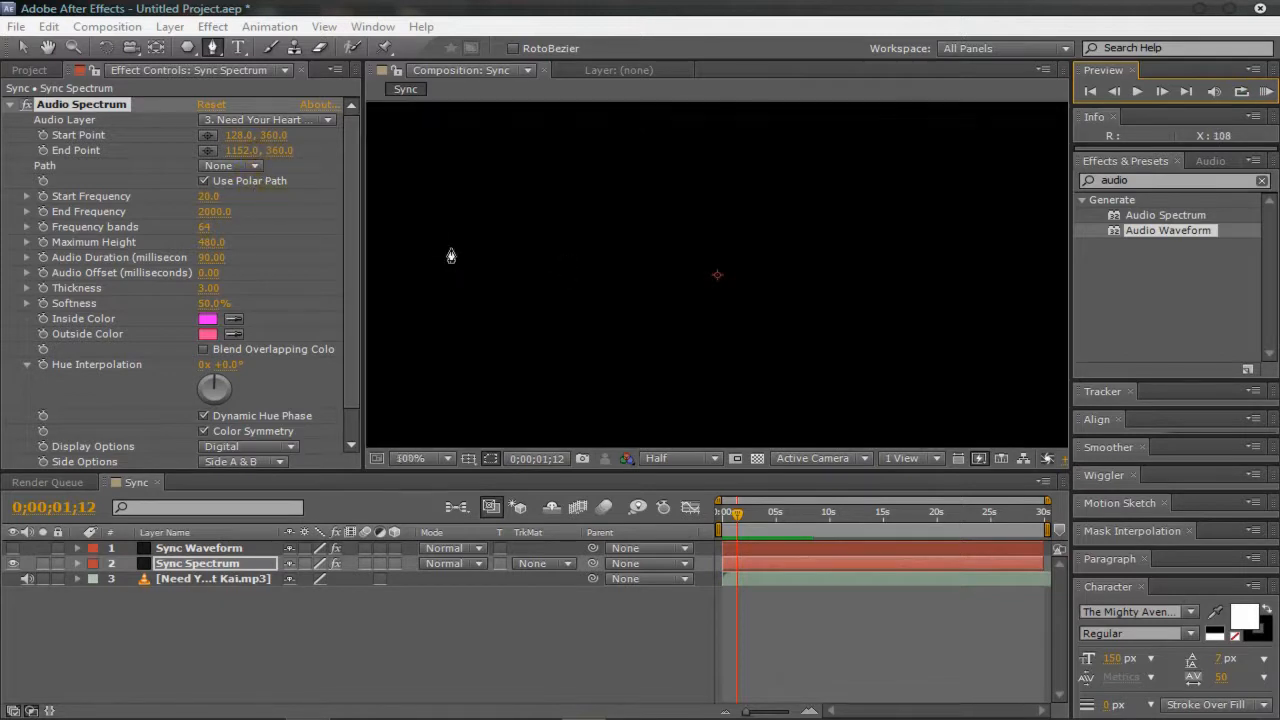
click(22, 47)
click(47, 47)
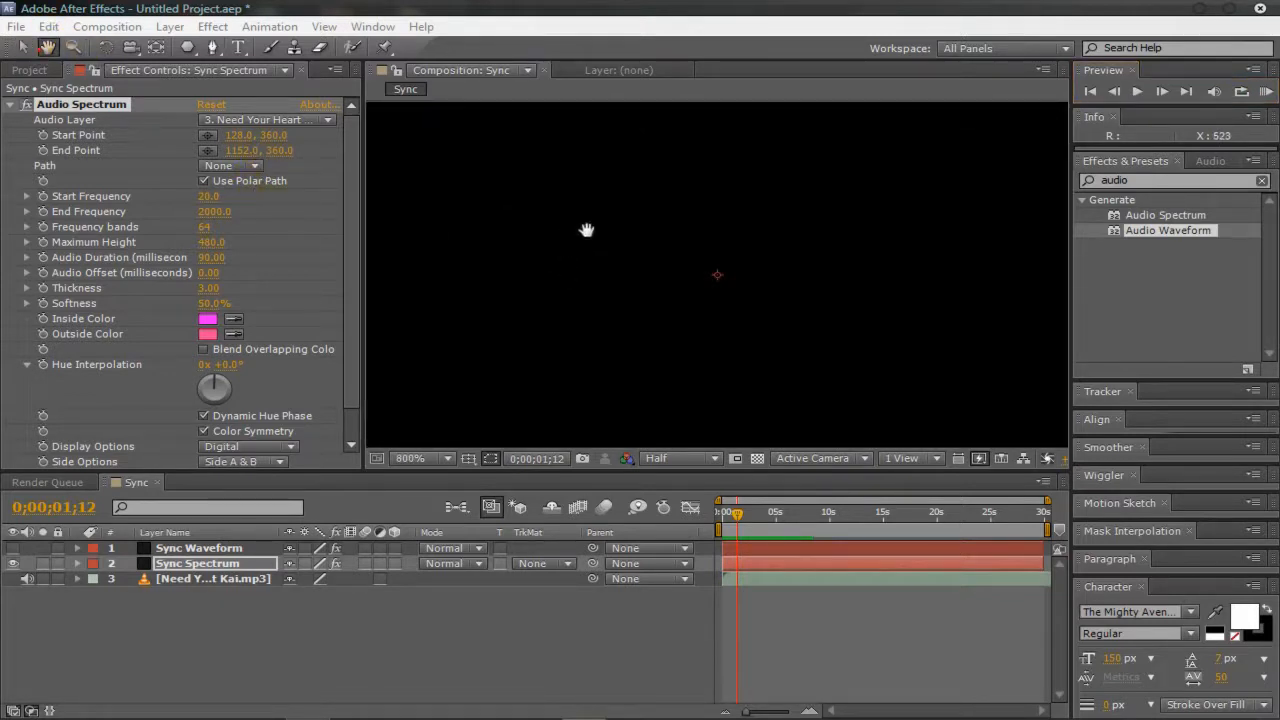
drag(588, 231, 1043, 231)
drag(591, 248, 954, 269)
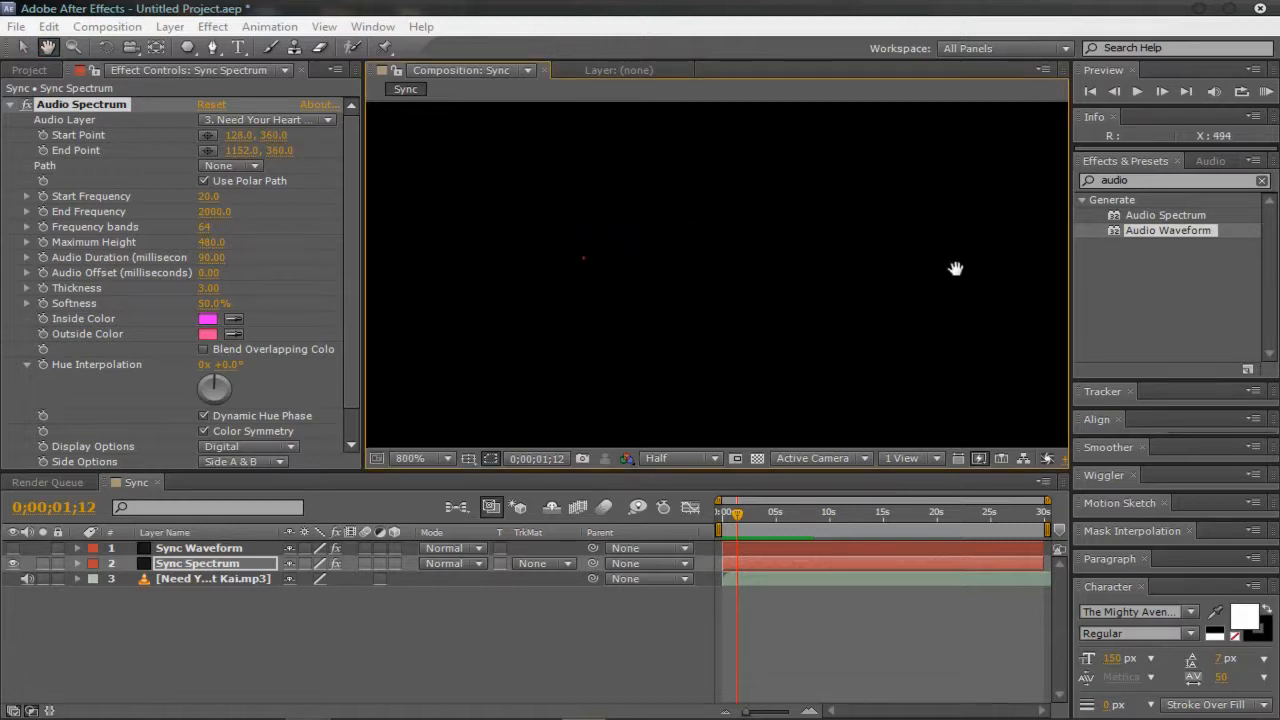
scroll(803, 280, down, 3)
drag(389, 268, 686, 285)
scroll(686, 285, up, 3)
scroll(646, 211, down, 3)
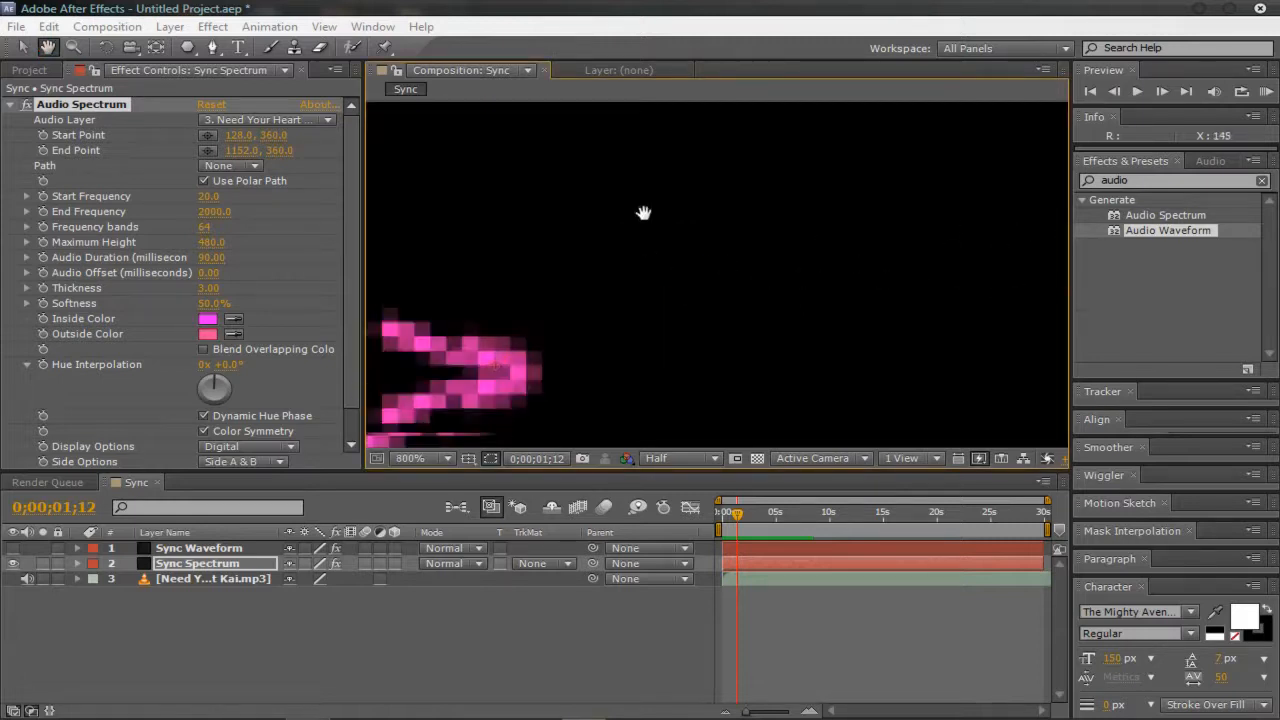
Set the composition viewer resolution to Full and play a RAM preview of the polar spectrum.
click(690, 458)
click(686, 483)
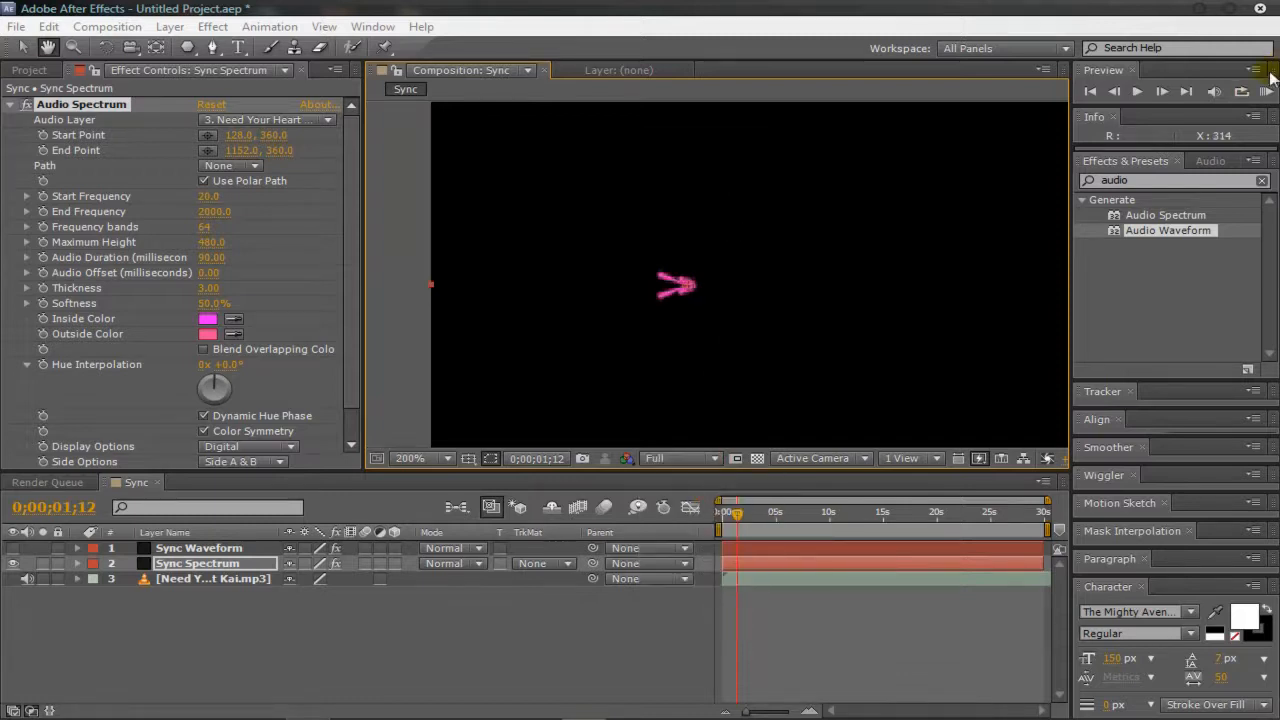
click(1265, 92)
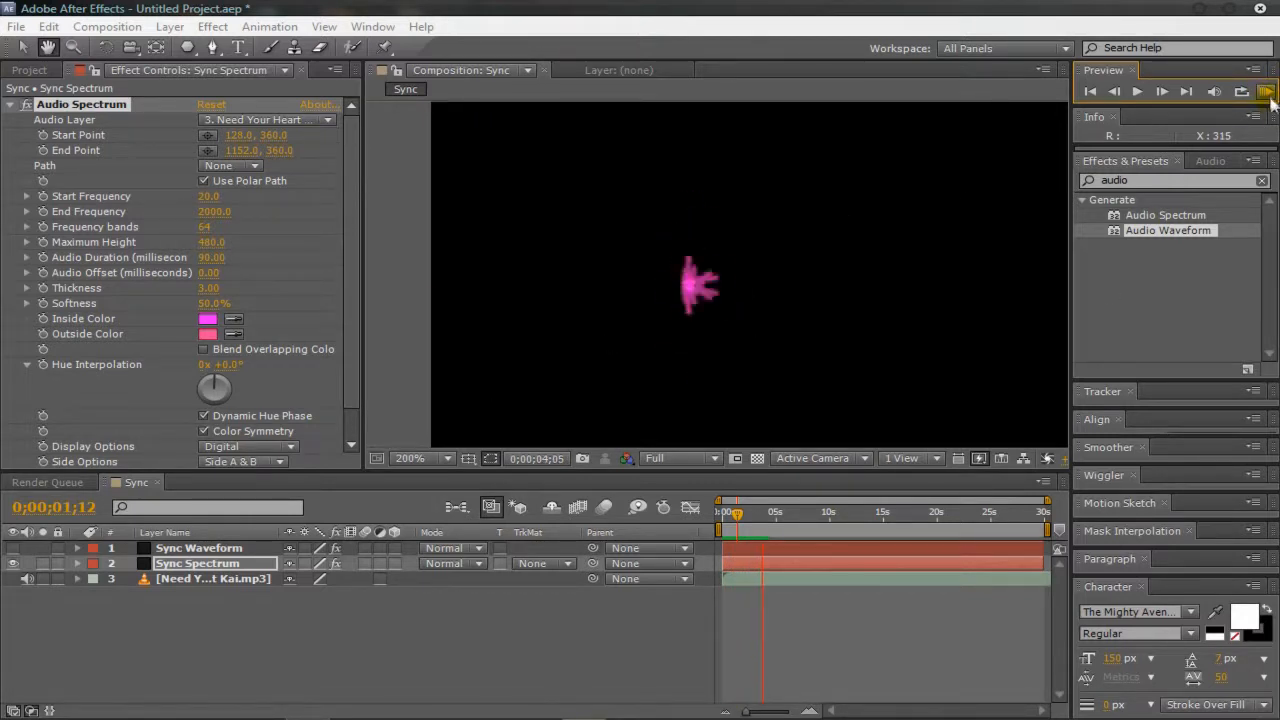
key(space)
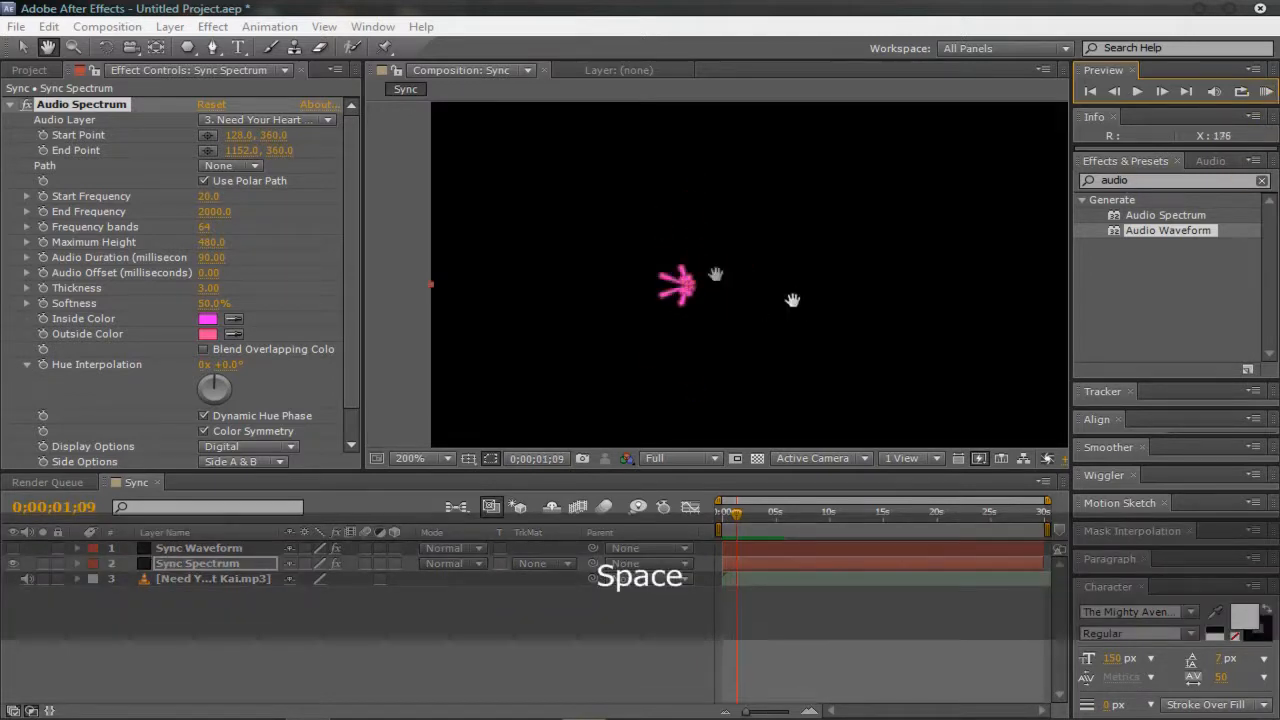
Turn off Use Polar Path and bring the whole spectrum line back into view.
scroll(640, 260, down, 4)
scroll(540, 235, up, 2)
click(203, 182)
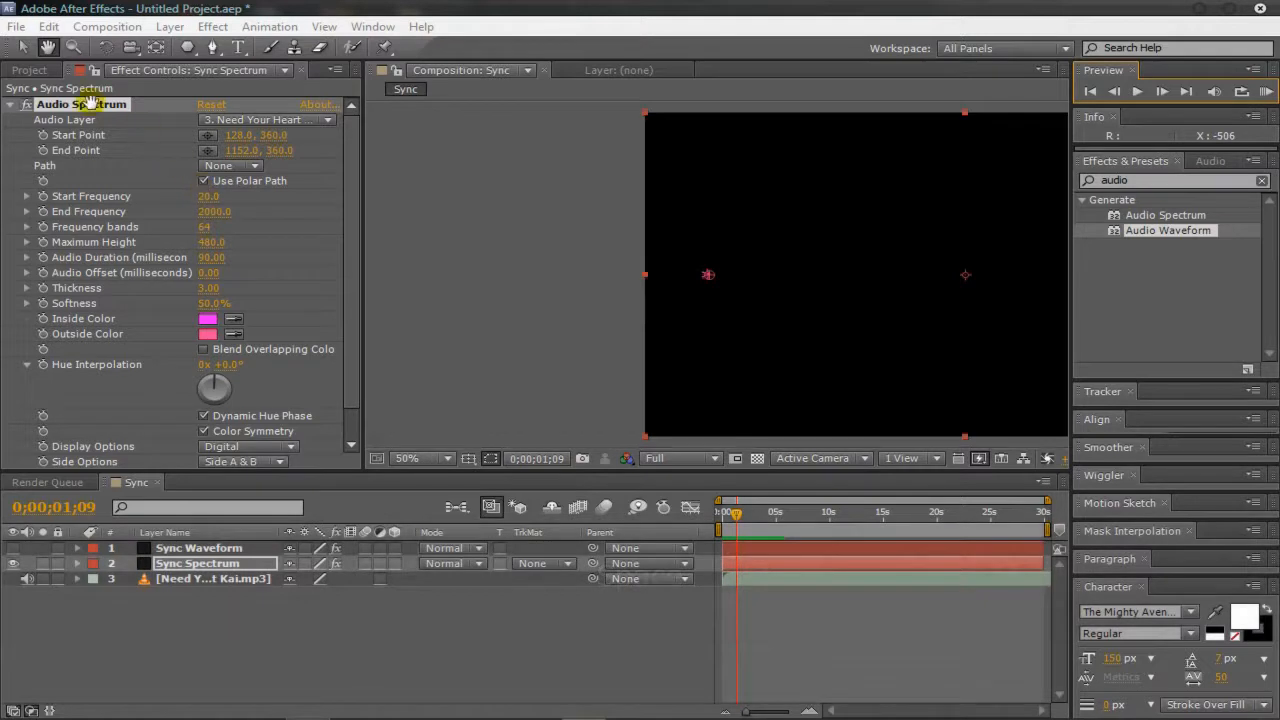
click(22, 47)
click(204, 181)
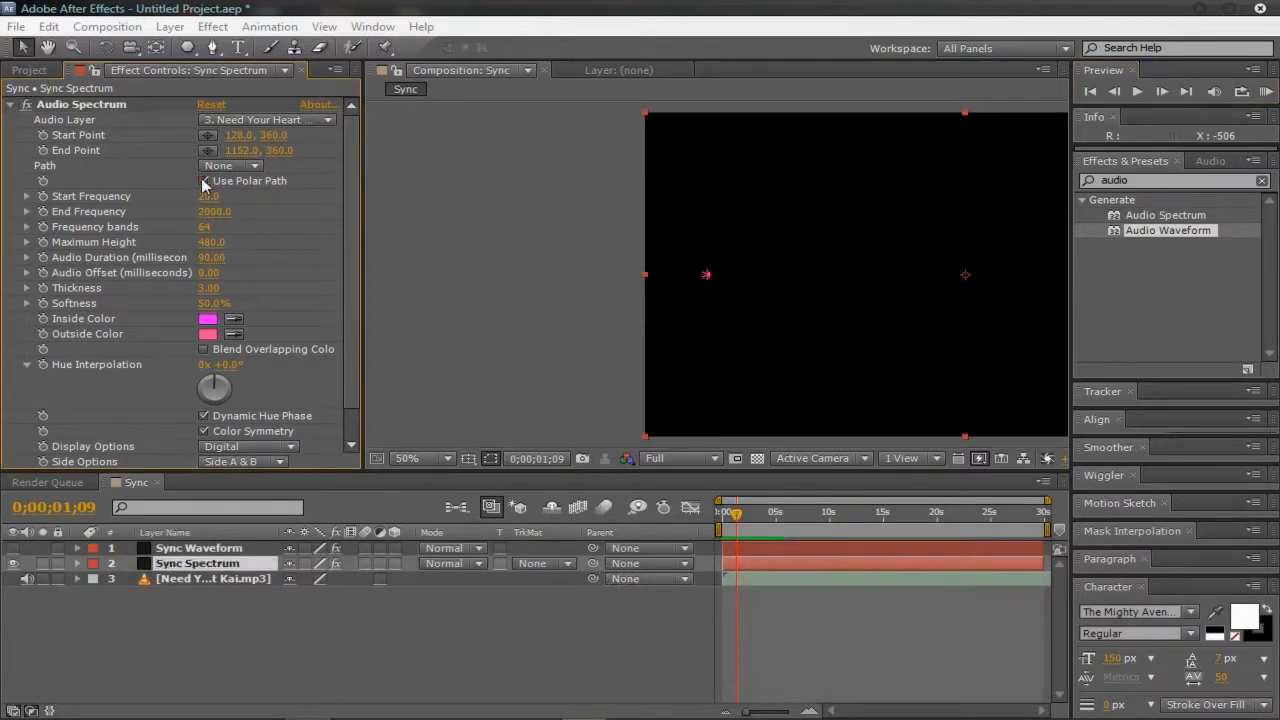
click(47, 47)
drag(643, 297, 414, 297)
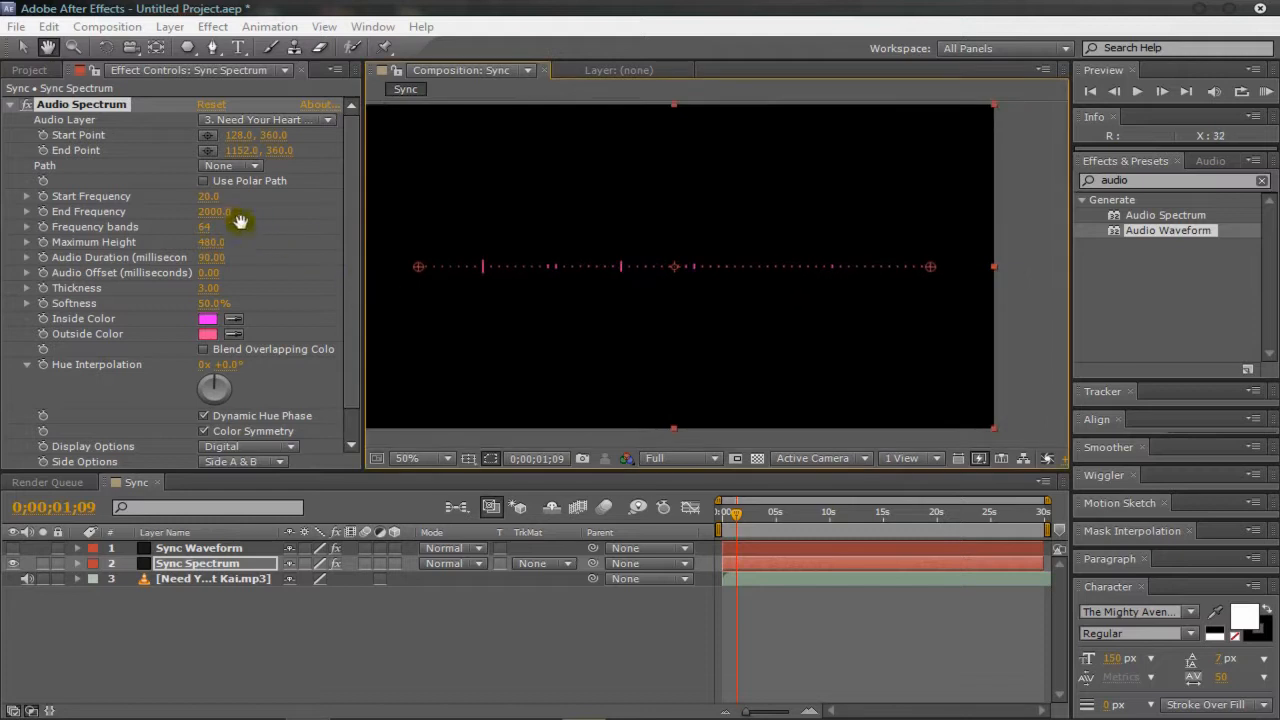
click(22, 47)
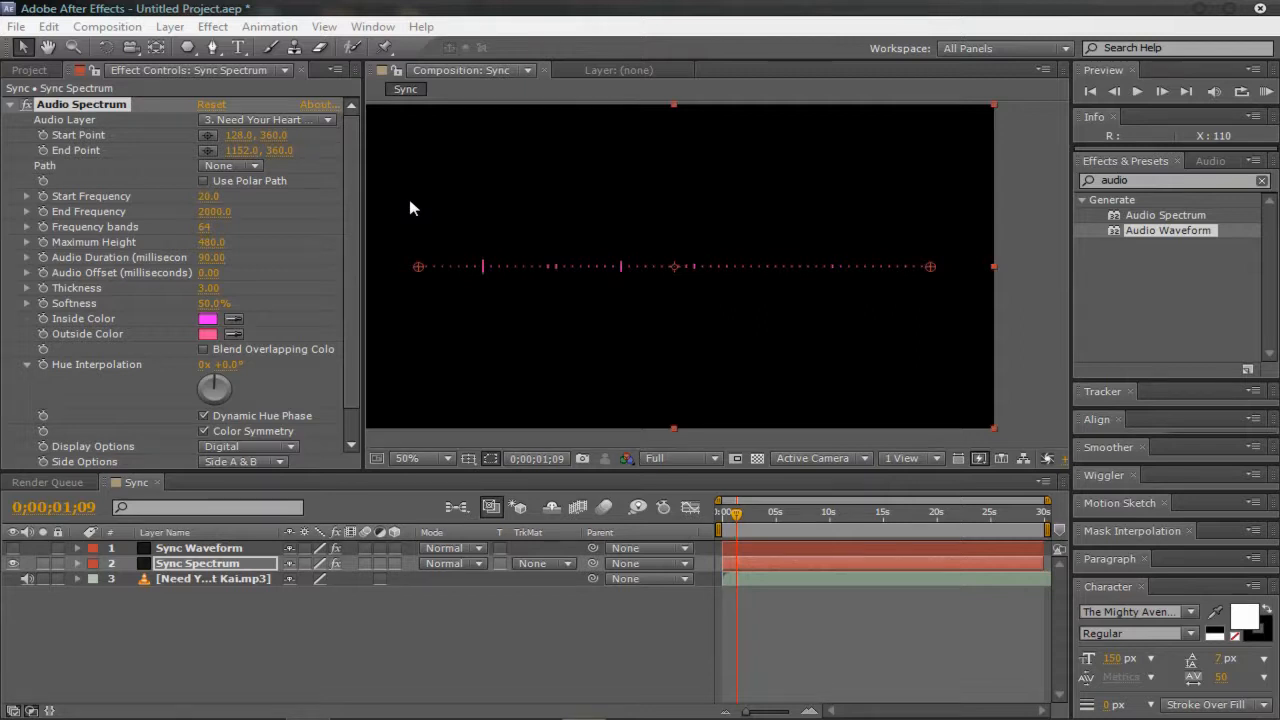
Set the spectrum's End Frequency to 200 and play a RAM preview.
click(226, 212)
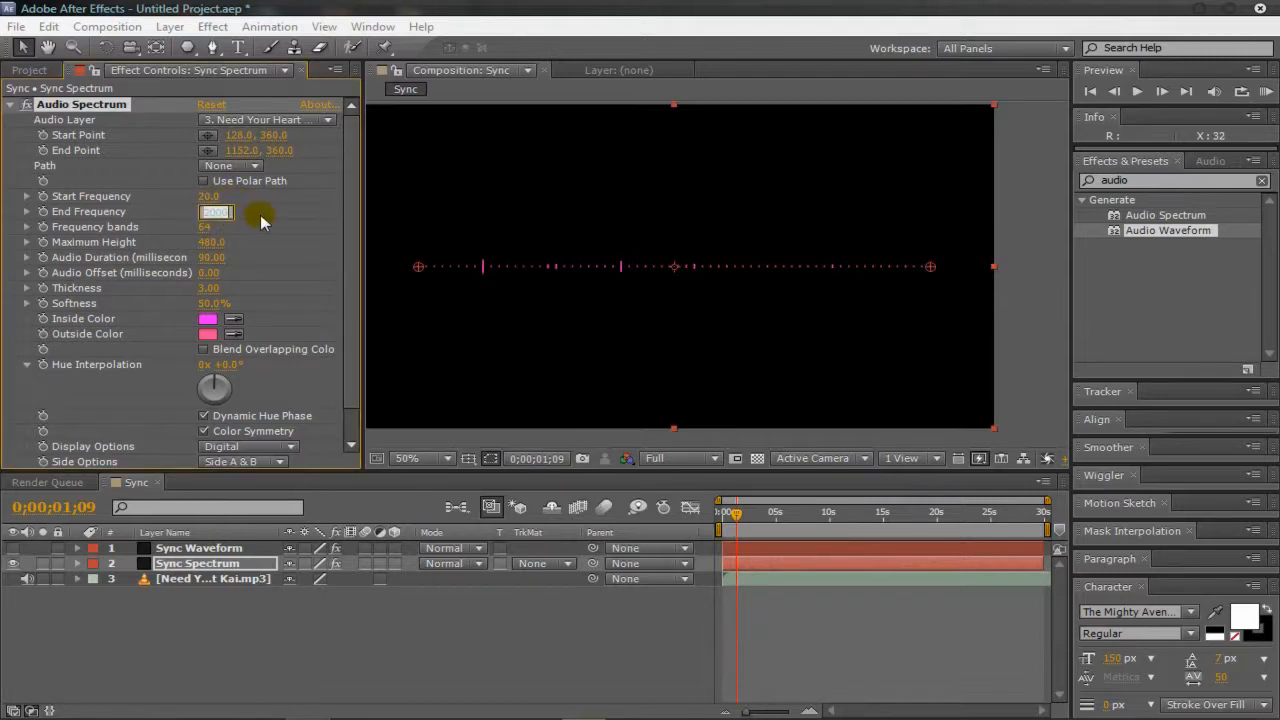
text(200)
key(Return)
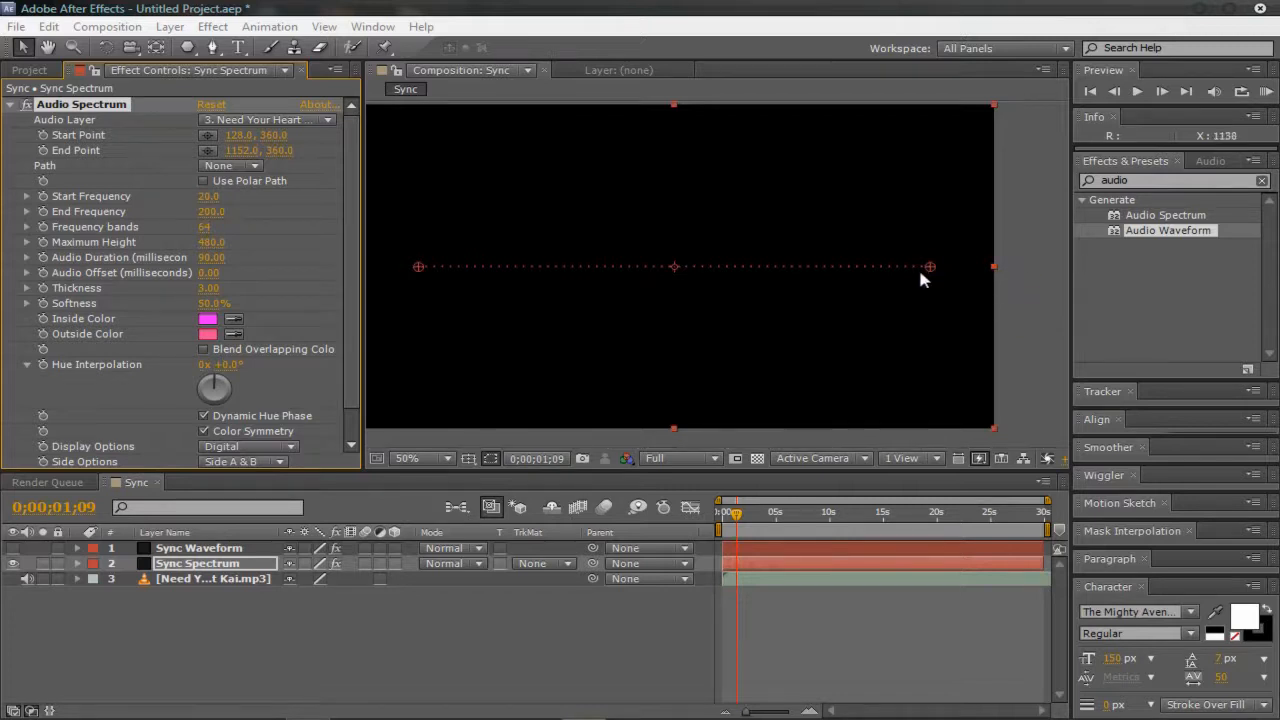
click(1267, 91)
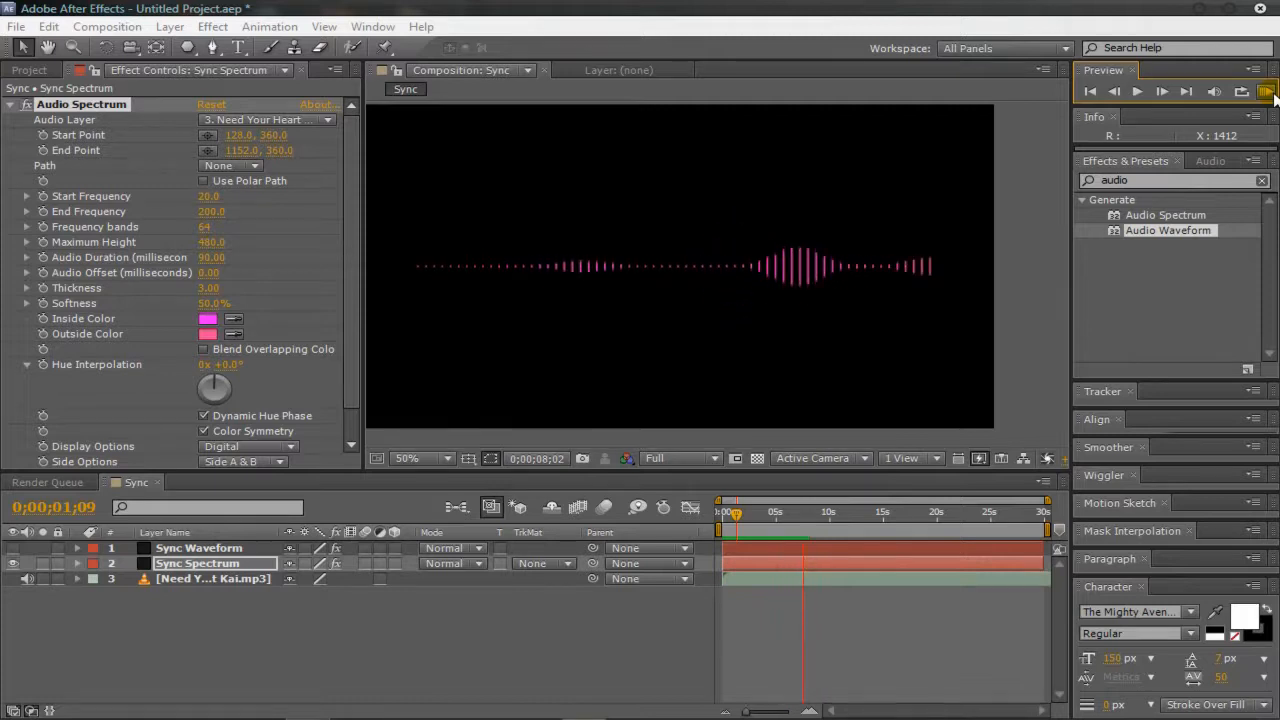
key(space)
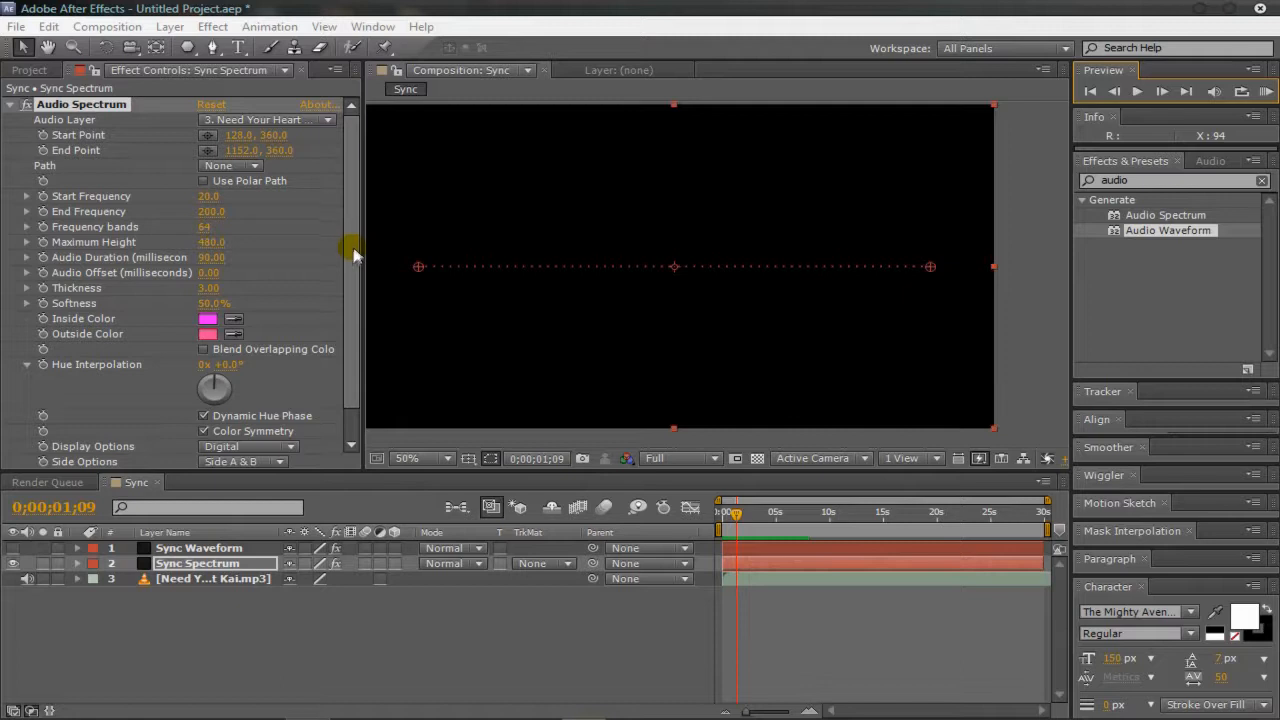
Set the spectrum's Frequency bands to 256 and play a RAM preview from the start of the timeline.
drag(205, 227, 621, 390)
drag(765, 513, 722, 513)
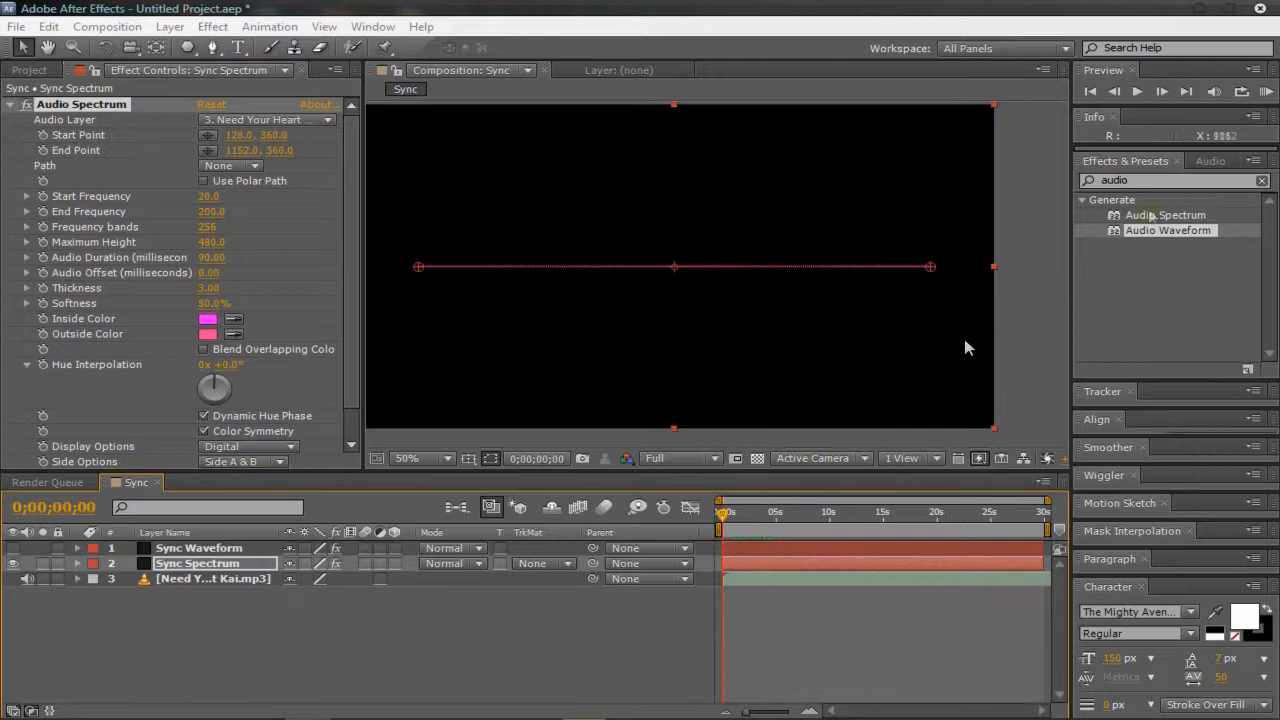
click(1268, 91)
click(1268, 91)
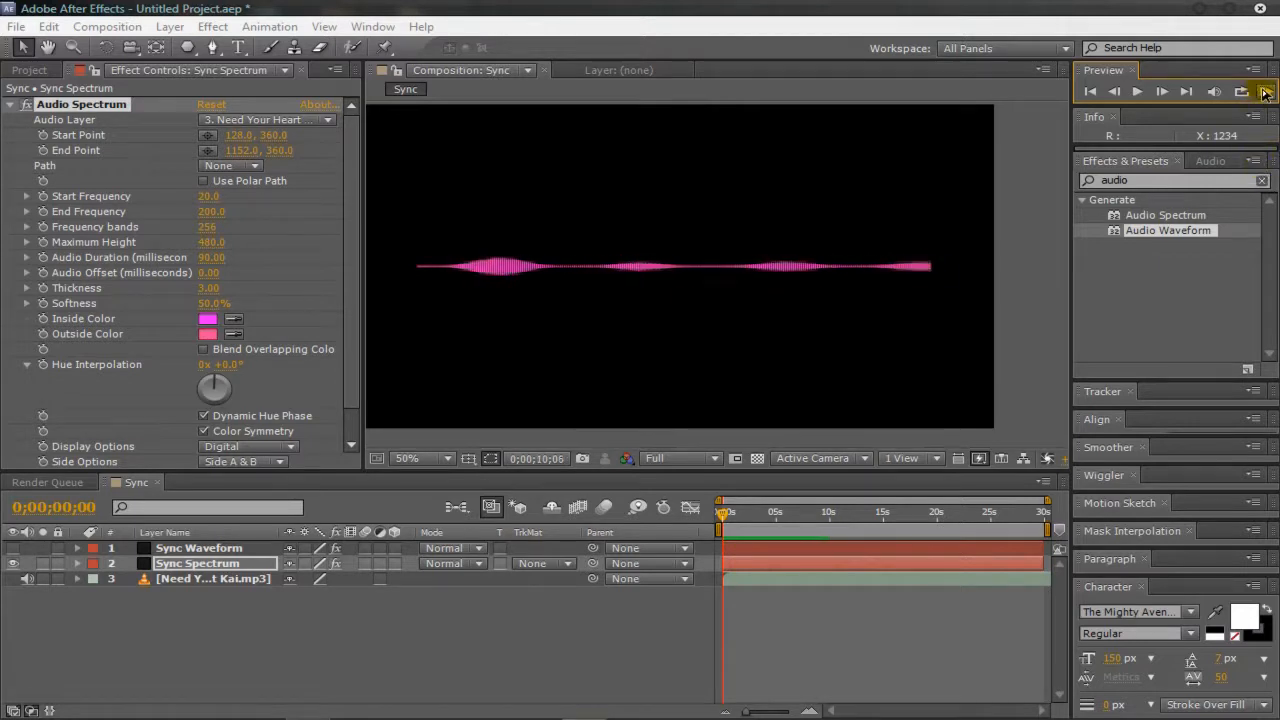
key(space)
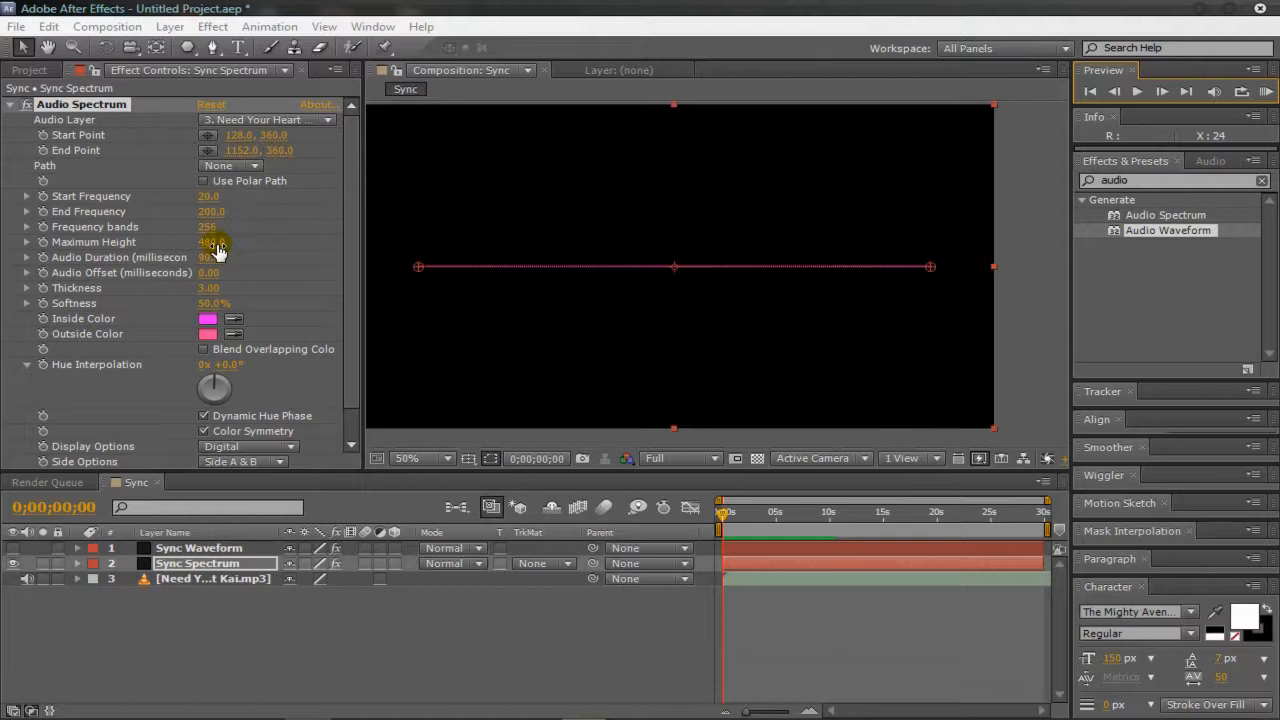
Undo the Maximum Height change and set the spectrum's End Frequency to 2000.
key(ctrl+z)
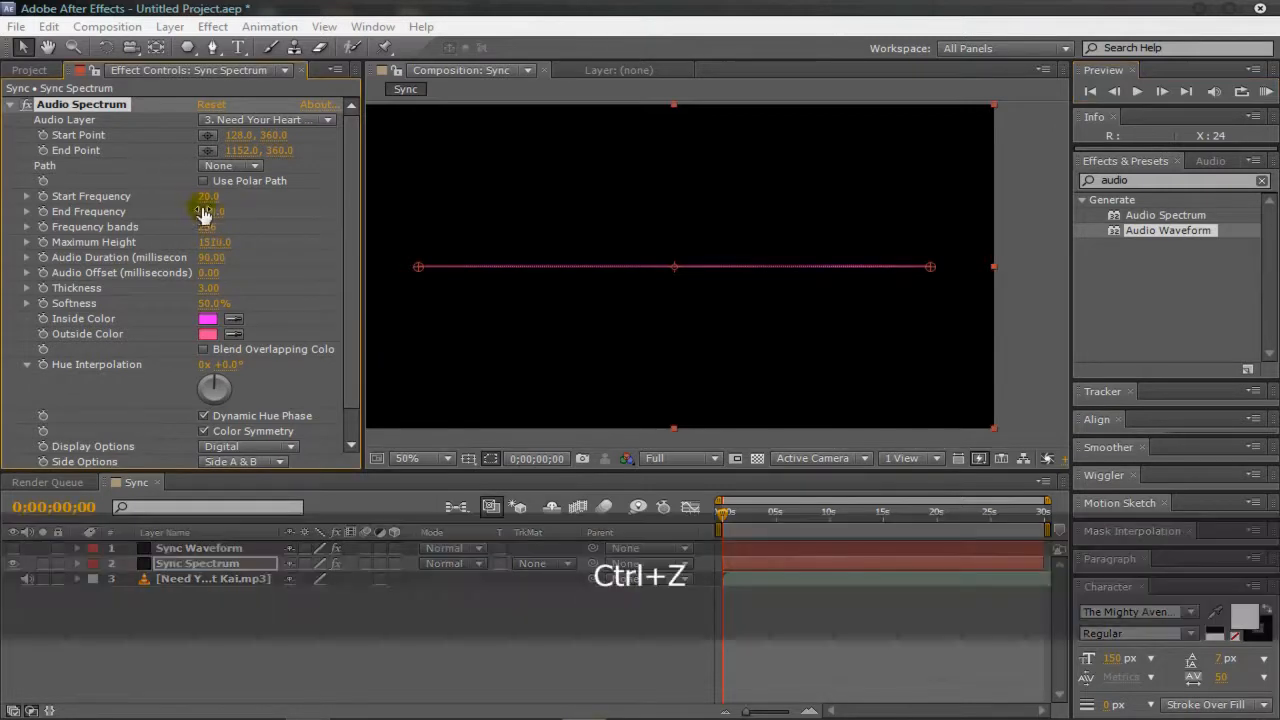
click(212, 211)
text(2000)
key(Return)
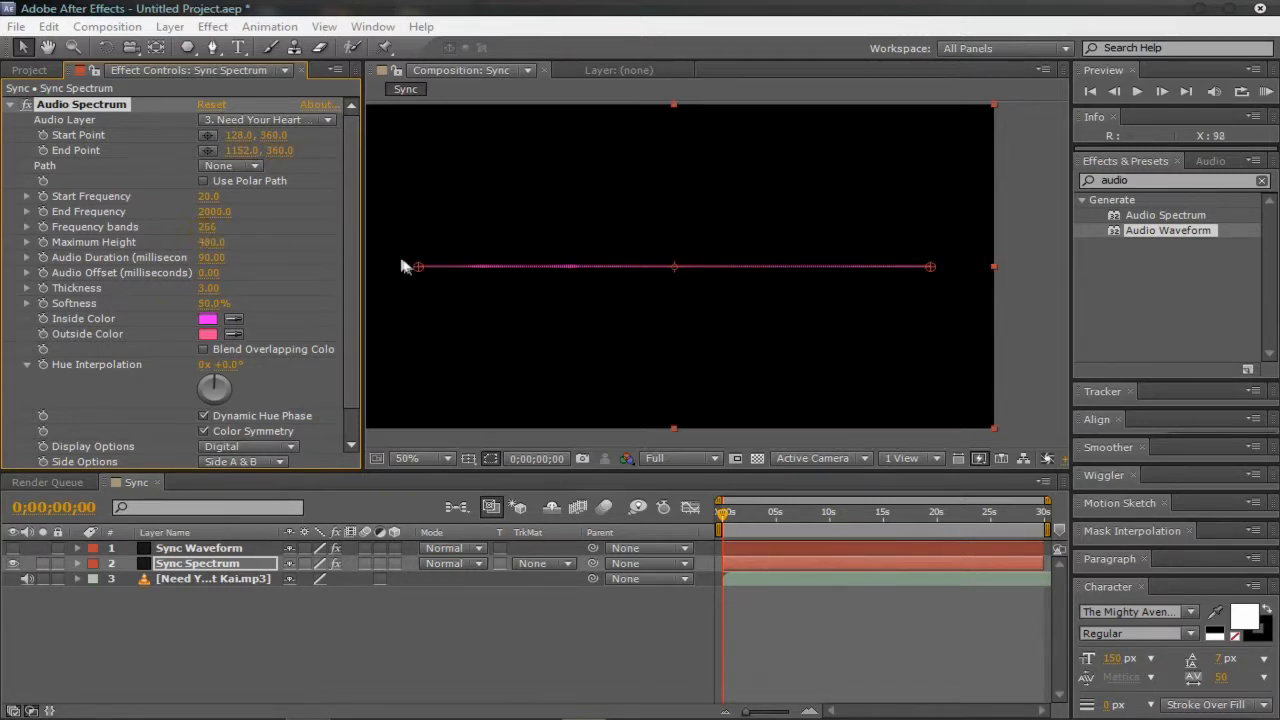
scroll(437, 286, up, 4)
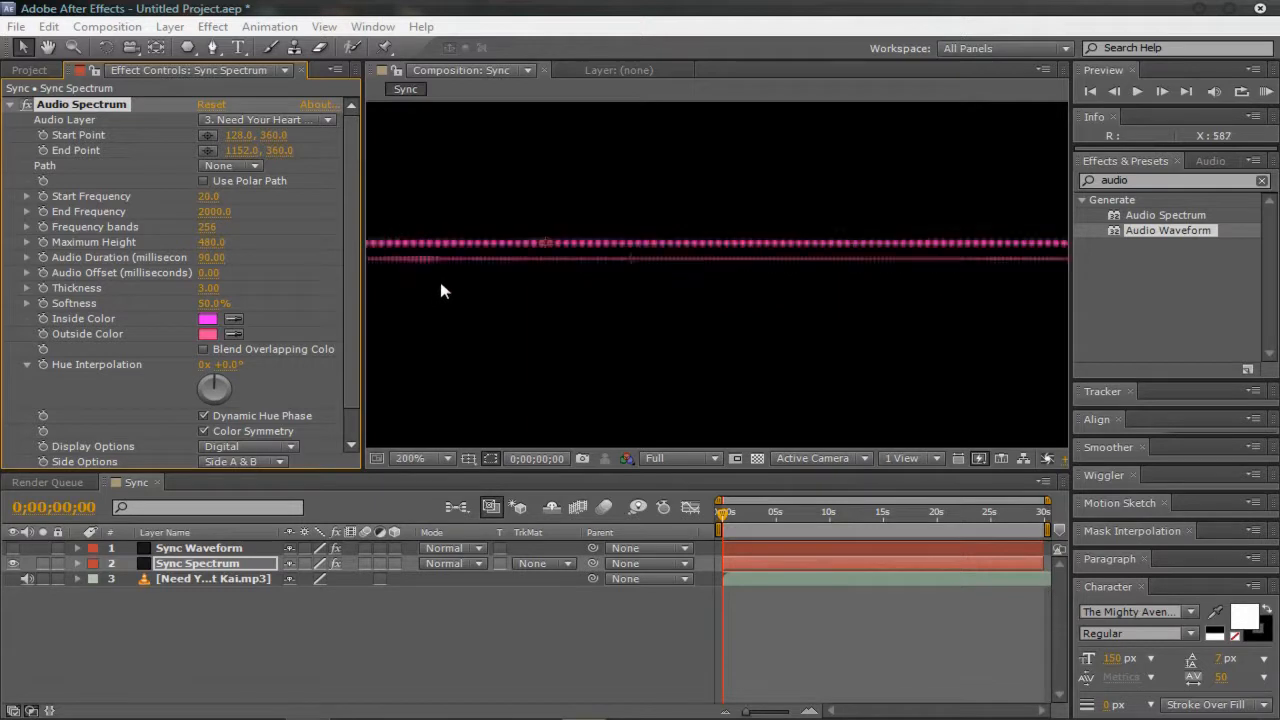
scroll(443, 289, down, 4)
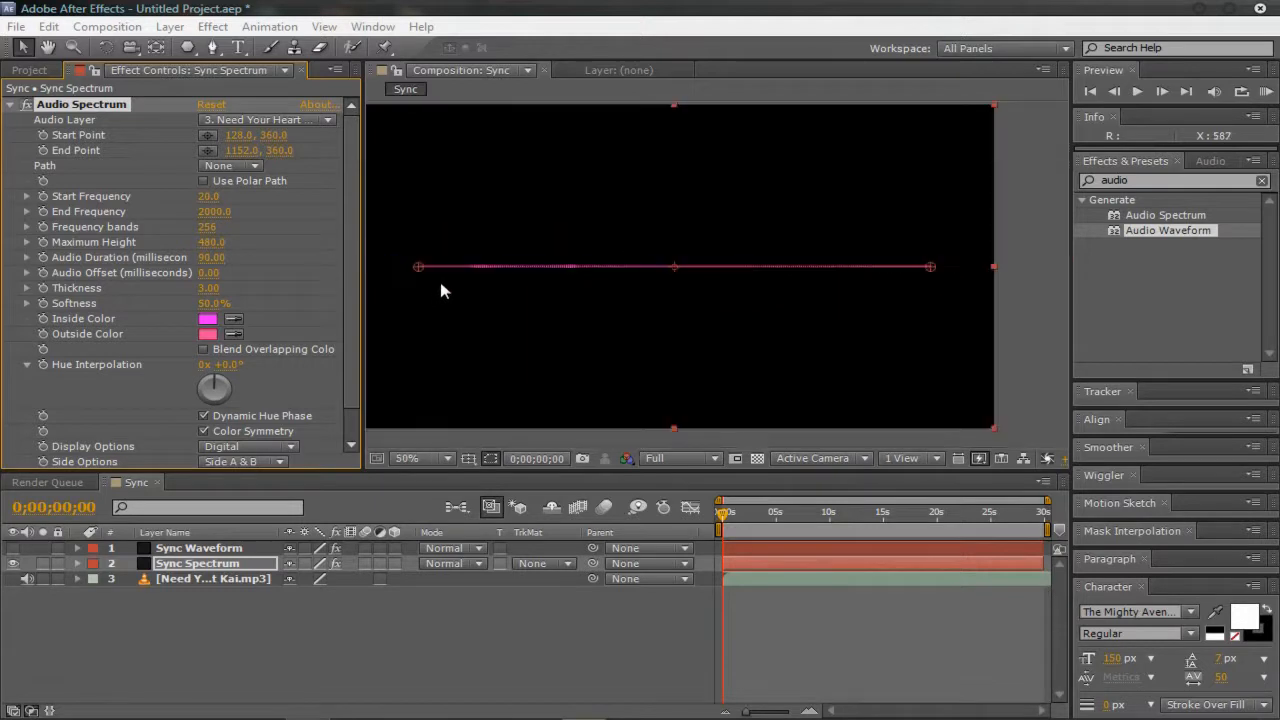
click(47, 47)
drag(491, 180, 543, 186)
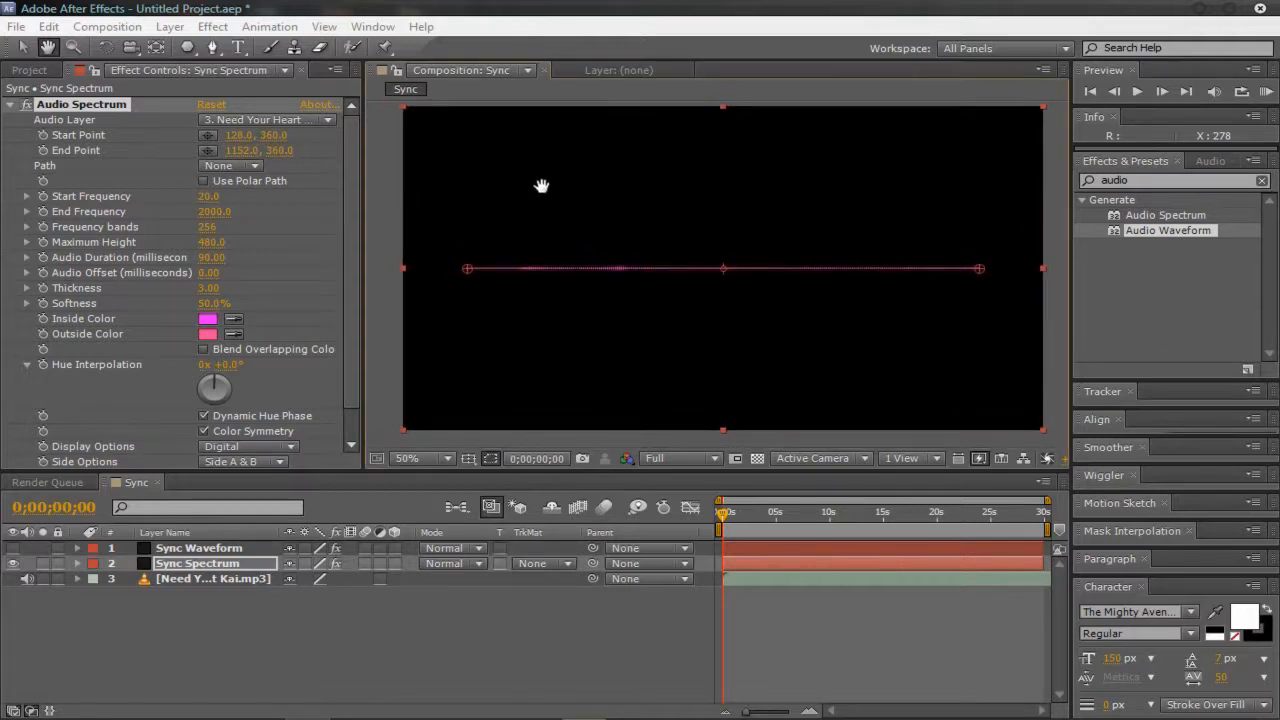
click(22, 47)
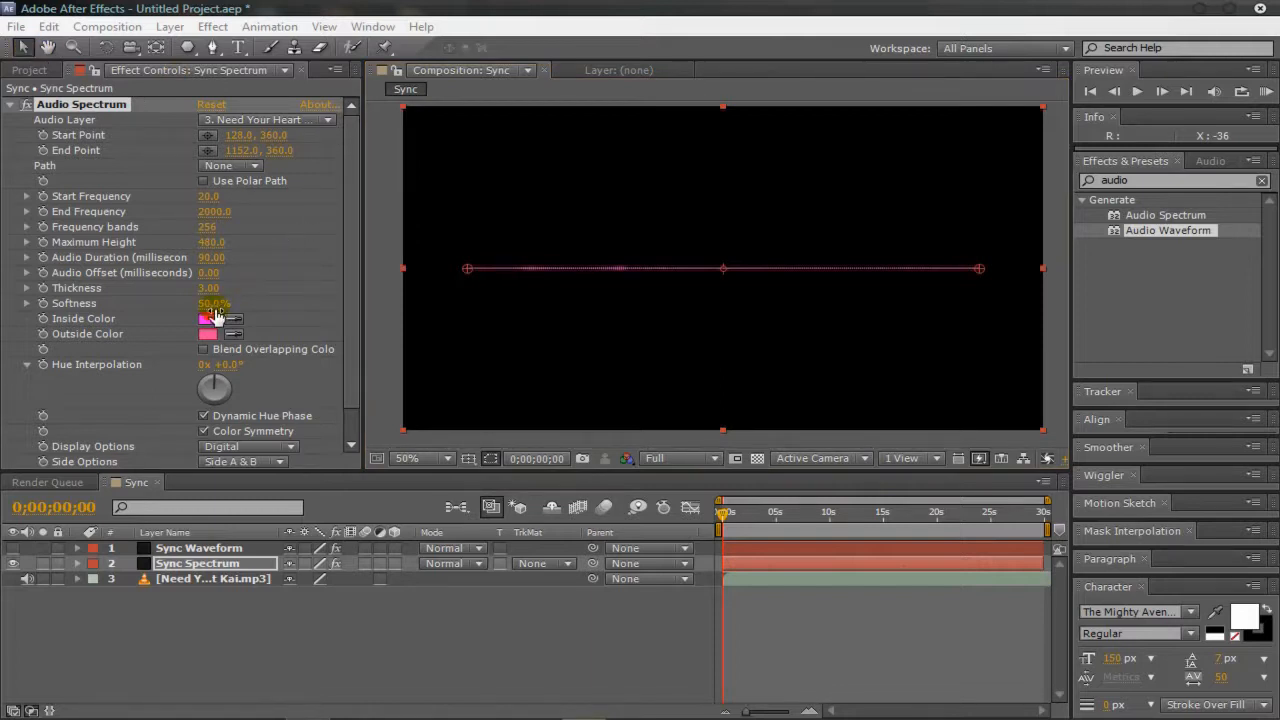
Set the Softness of the Audio Spectrum to 0%.
drag(214, 310, 95, 311)
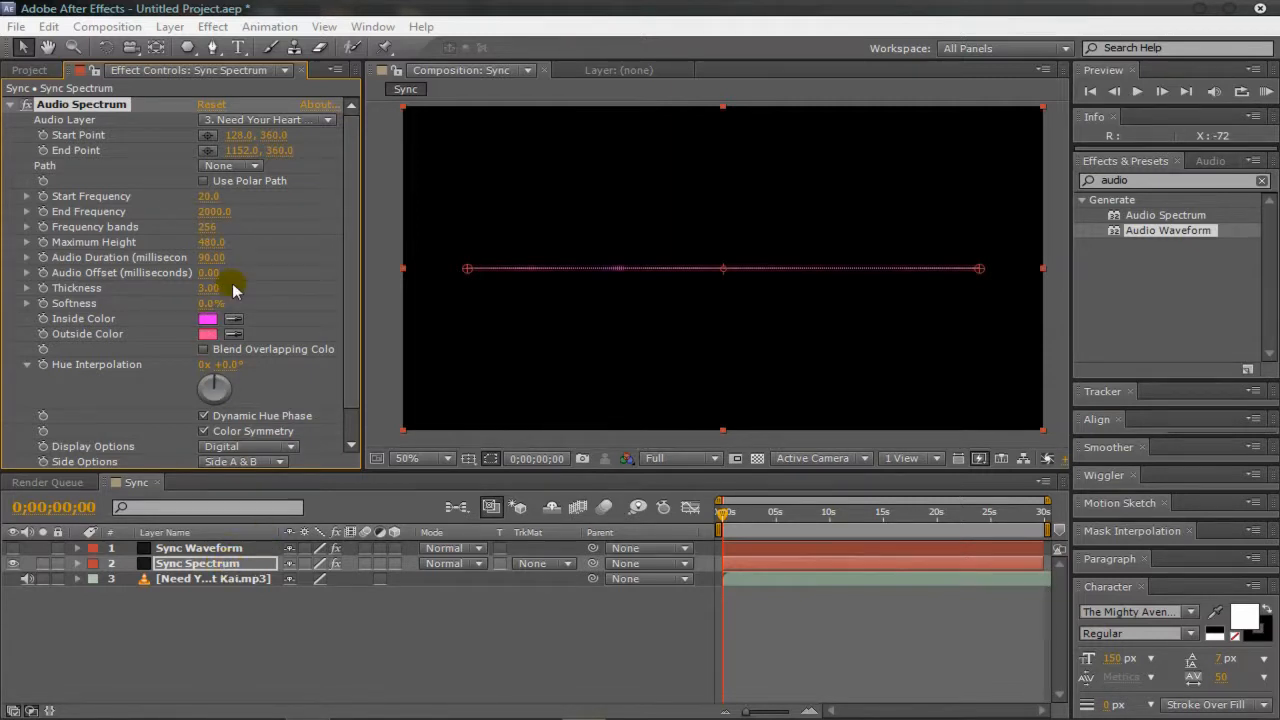
Try a Gaussian Blur with a Blurriness of about 2 on the Sync Spectrum layer, and delete that effect.
click(230, 30)
mouse_move(320, 134)
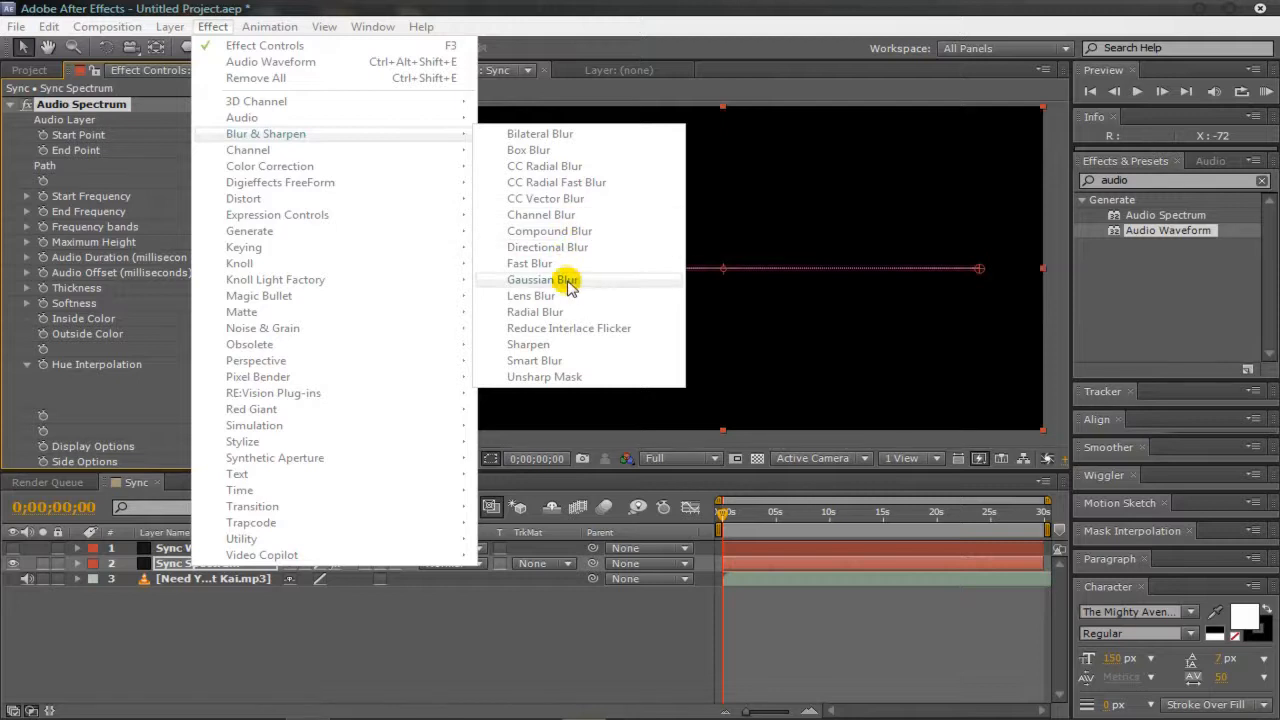
click(570, 283)
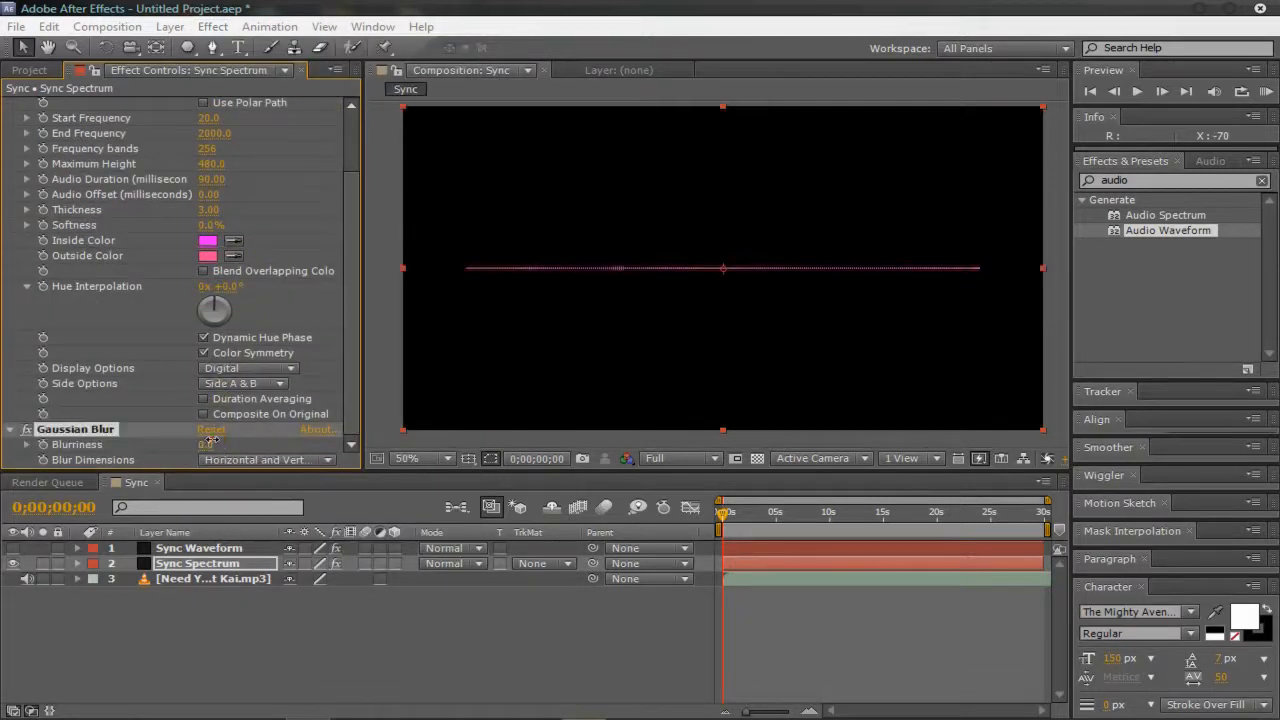
drag(211, 441, 253, 438)
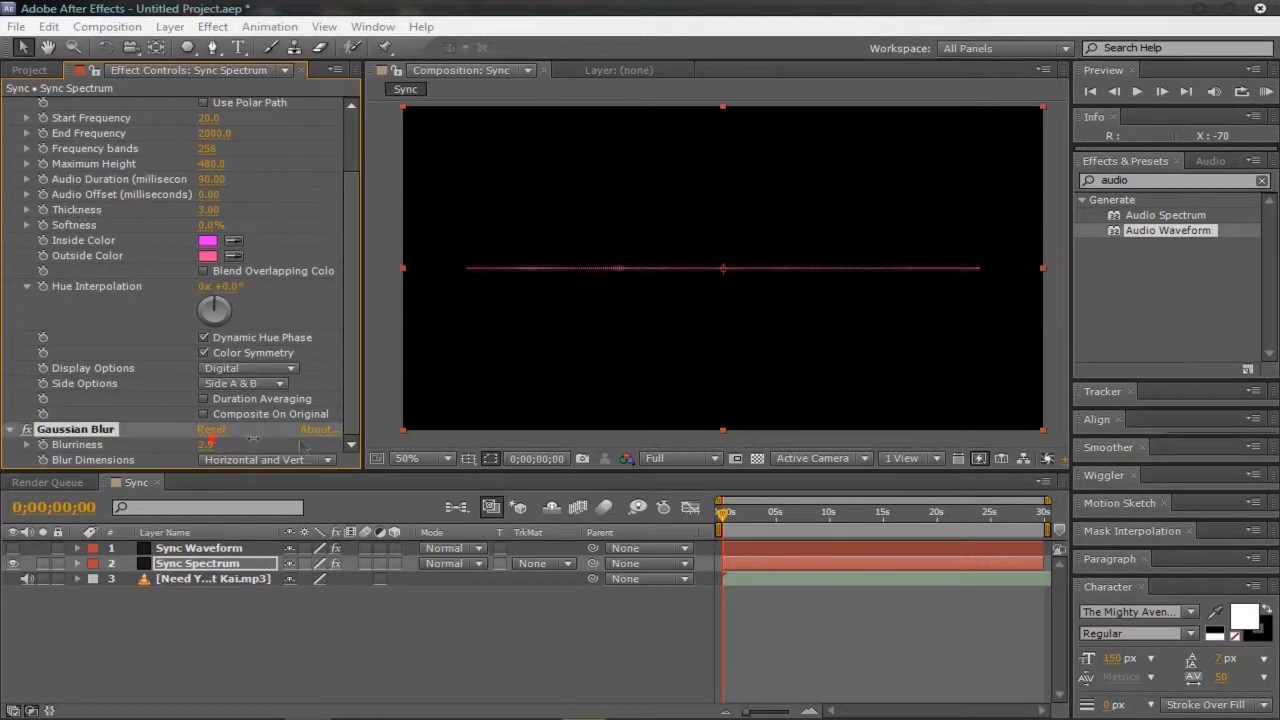
click(85, 431)
key(Delete)
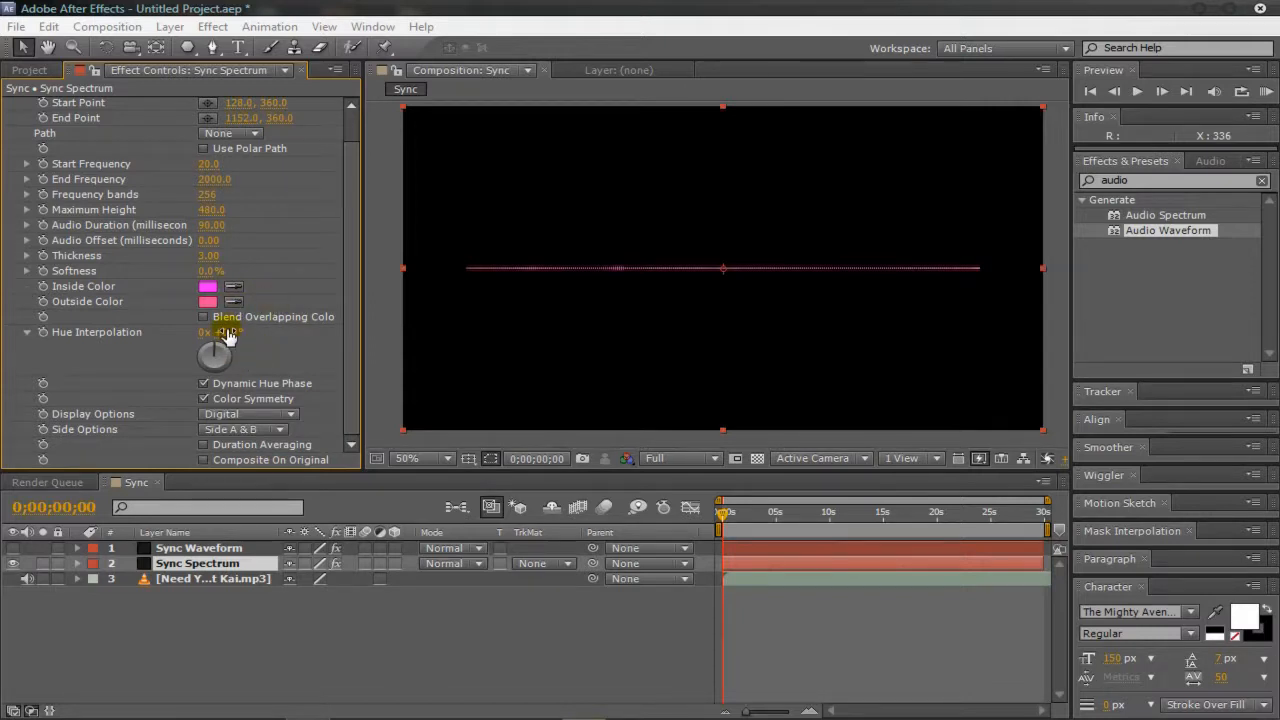
Set the spectrum's Hue Interpolation to 203° and turn off Color Symmetry.
drag(228, 334, 571, 451)
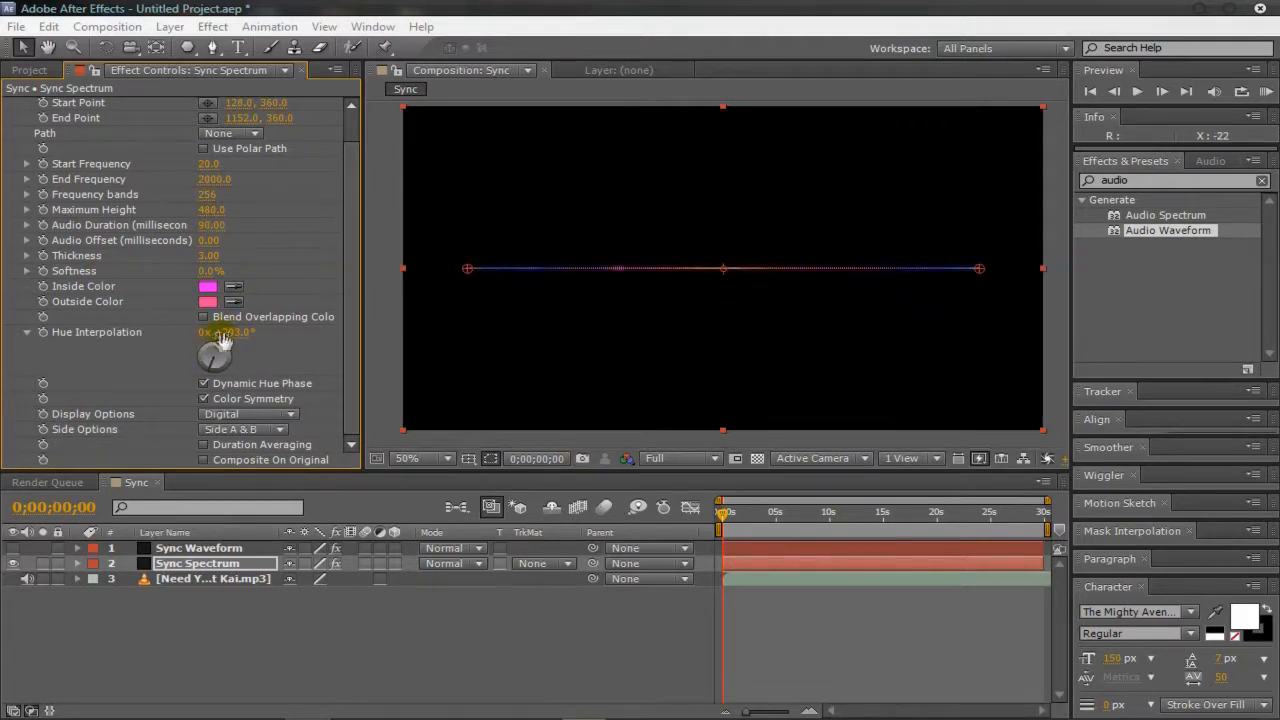
scroll(735, 288, up, 2)
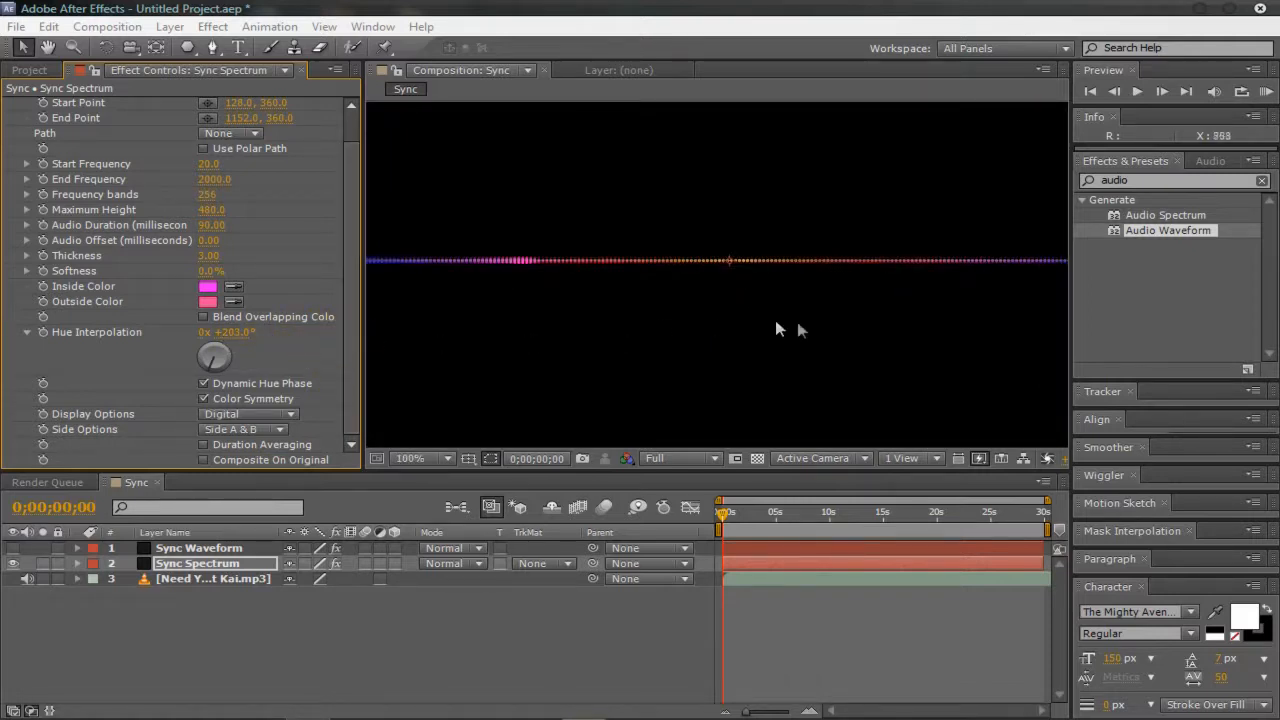
click(275, 401)
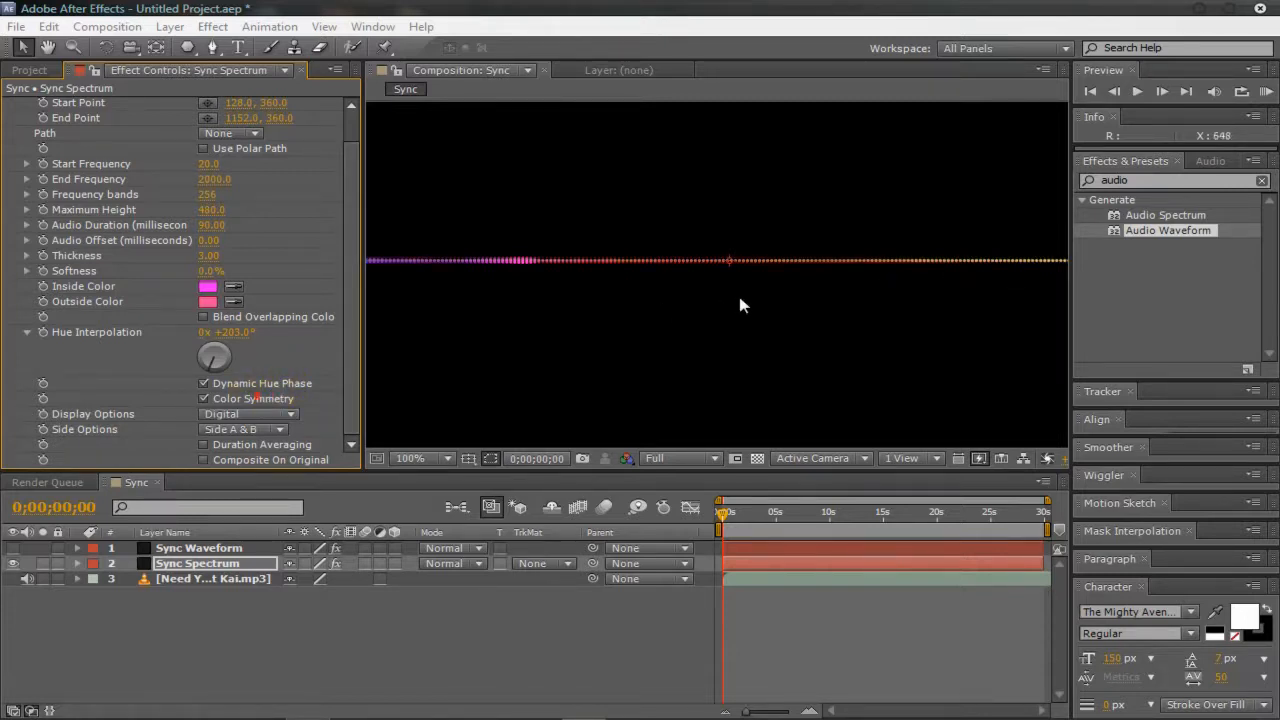
scroll(740, 305, down, 2)
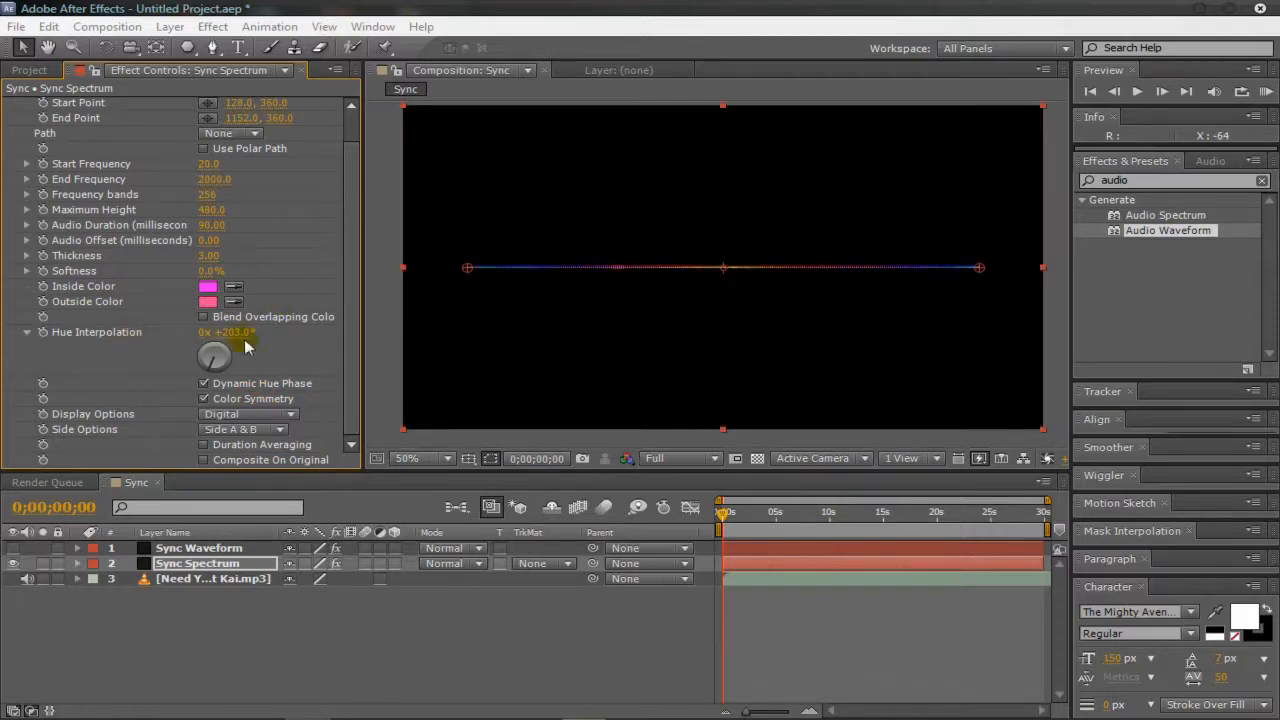
click(250, 400)
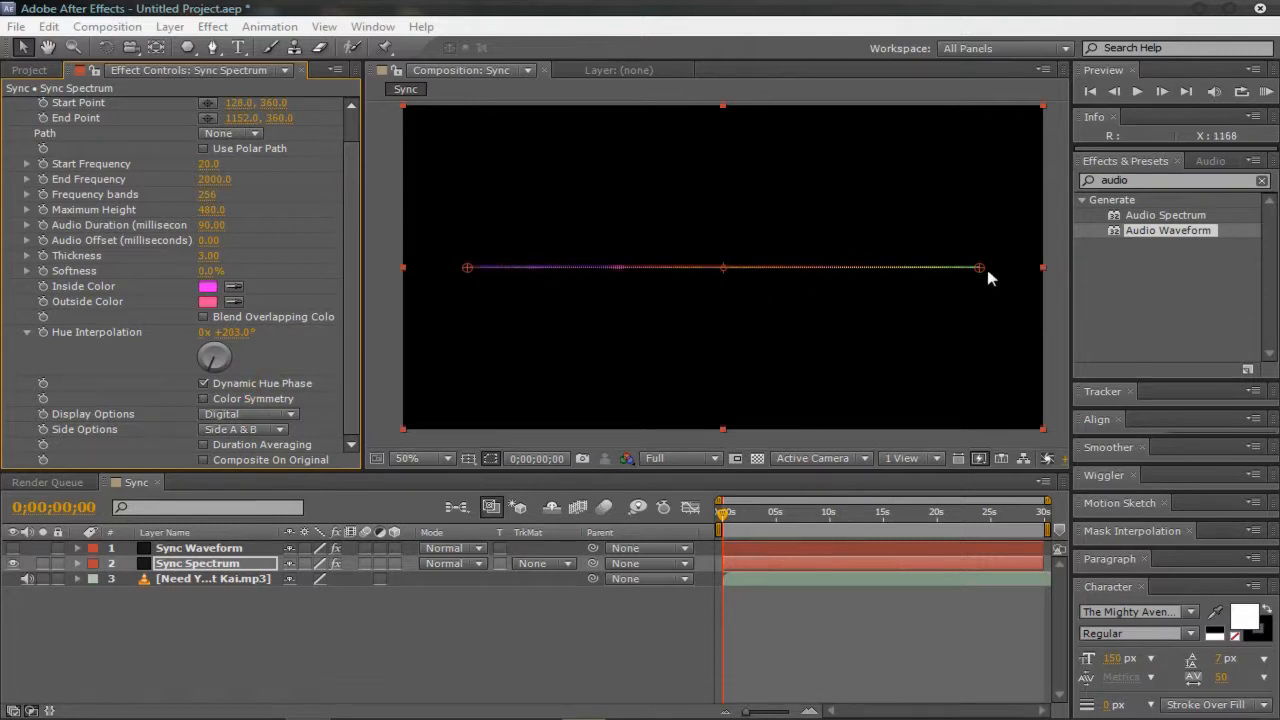
Switch Dynamic Hue Phase off and back on to compare its effect on the spectrum's colors.
click(209, 385)
click(203, 388)
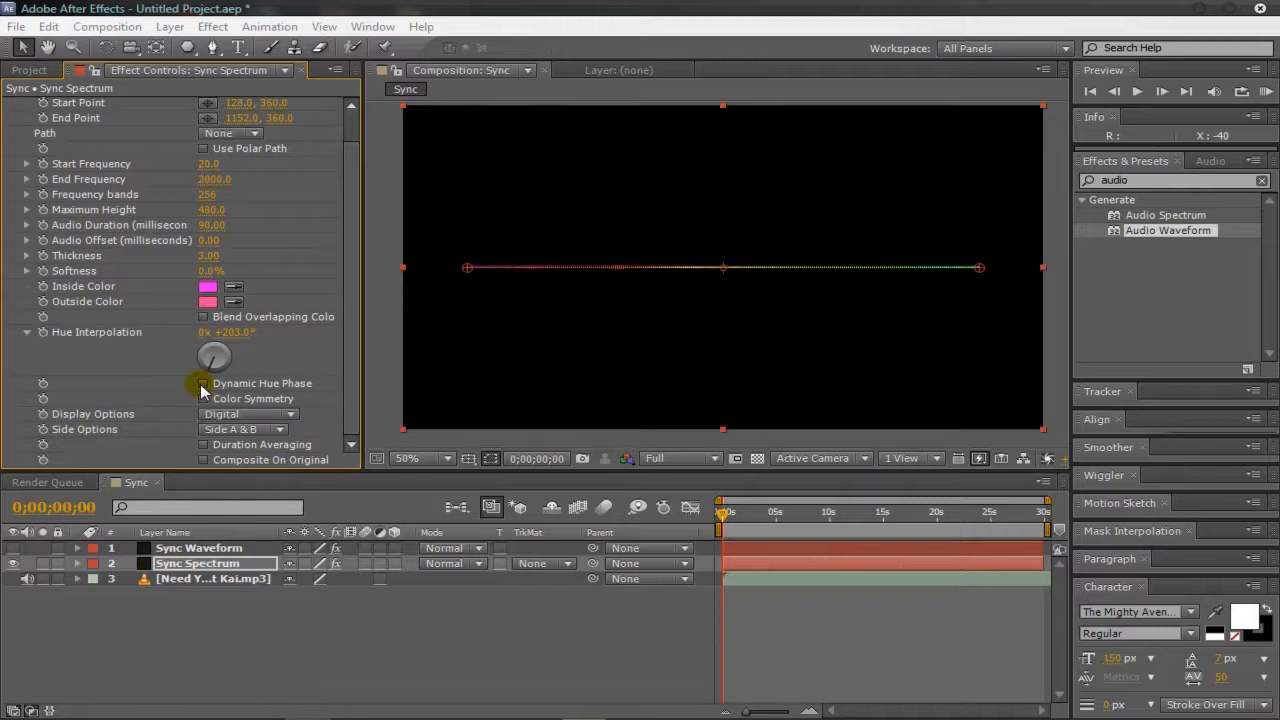
click(203, 386)
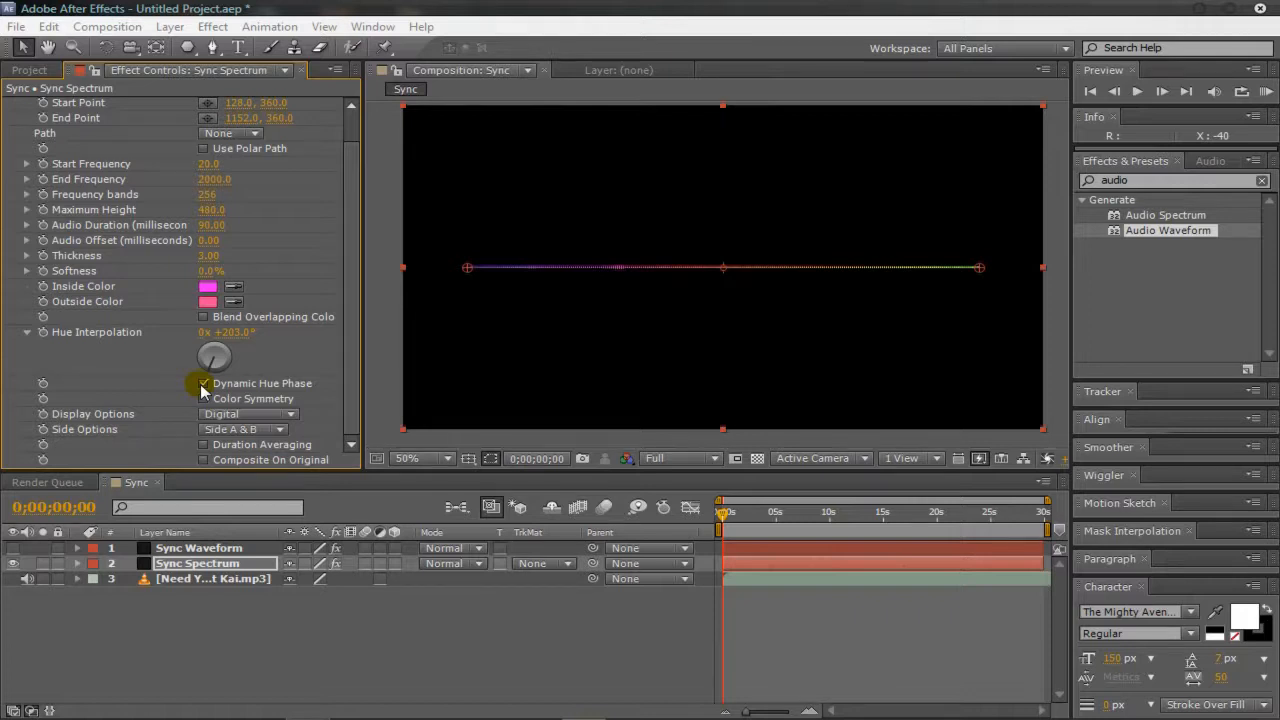
Try the Analog lines and Analog dots display options at 0;00;05;04, and return the display to Digital.
click(268, 416)
click(280, 451)
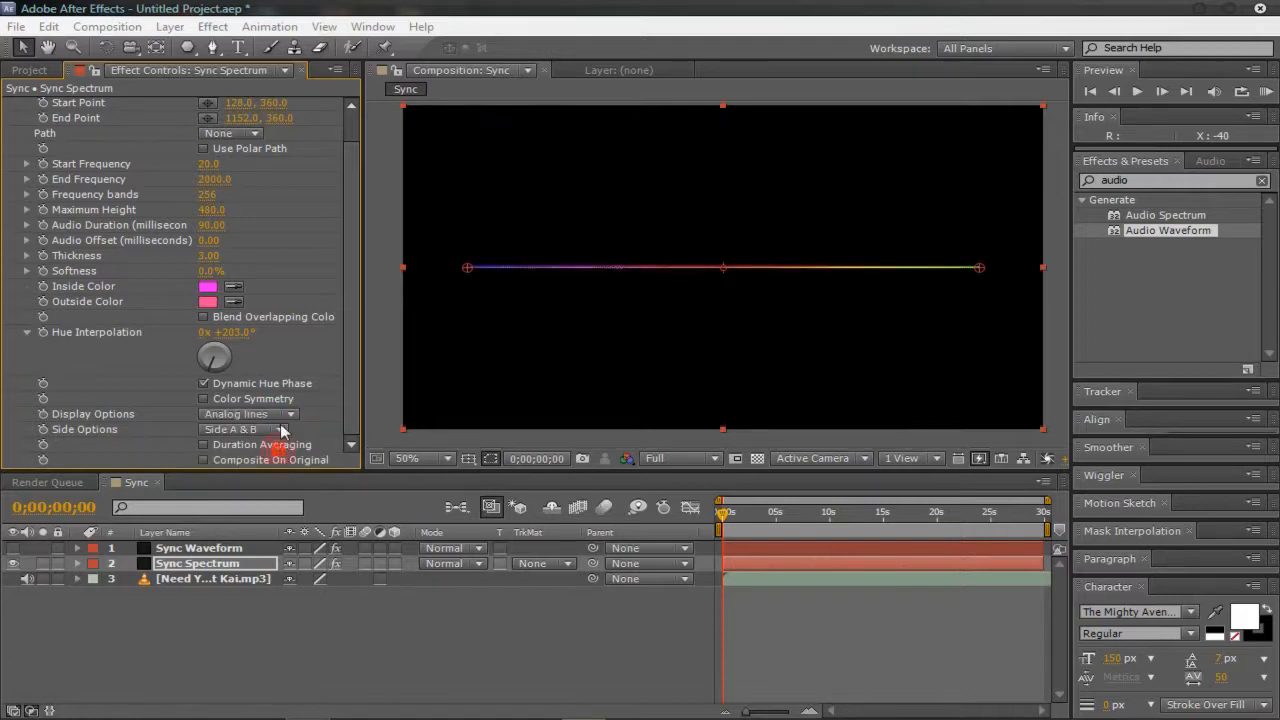
drag(724, 516, 776, 523)
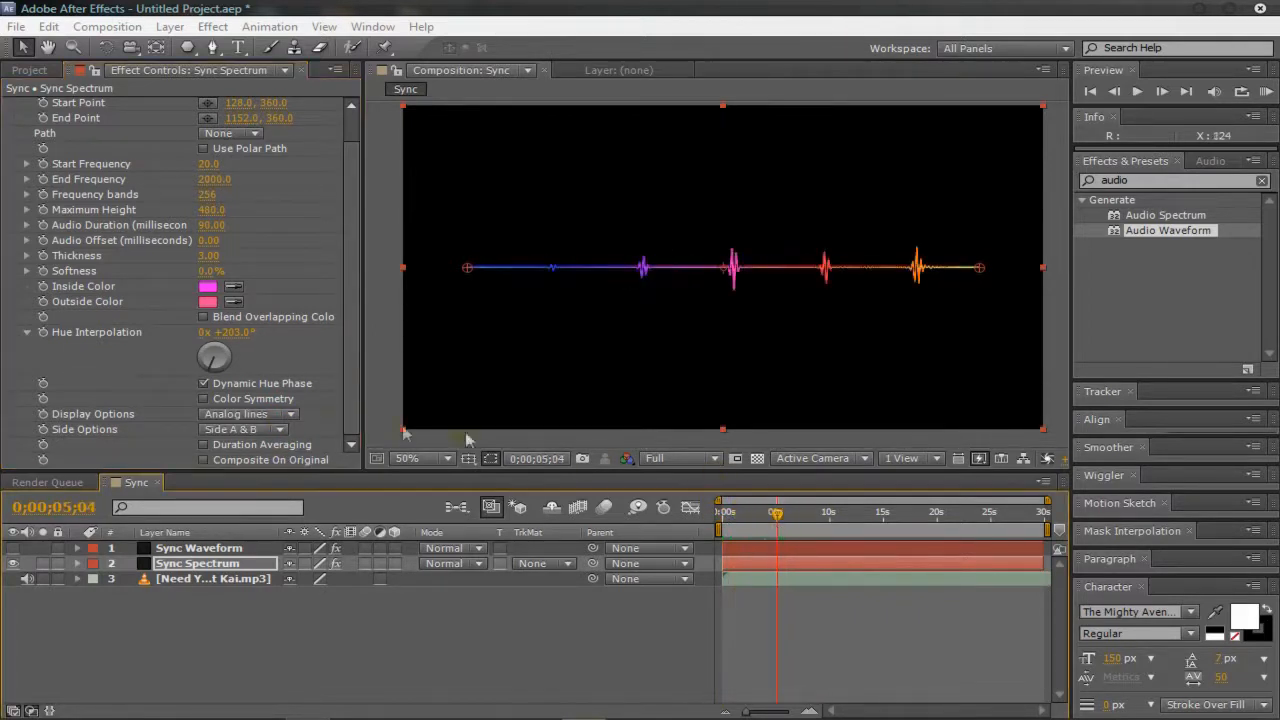
click(290, 414)
click(280, 466)
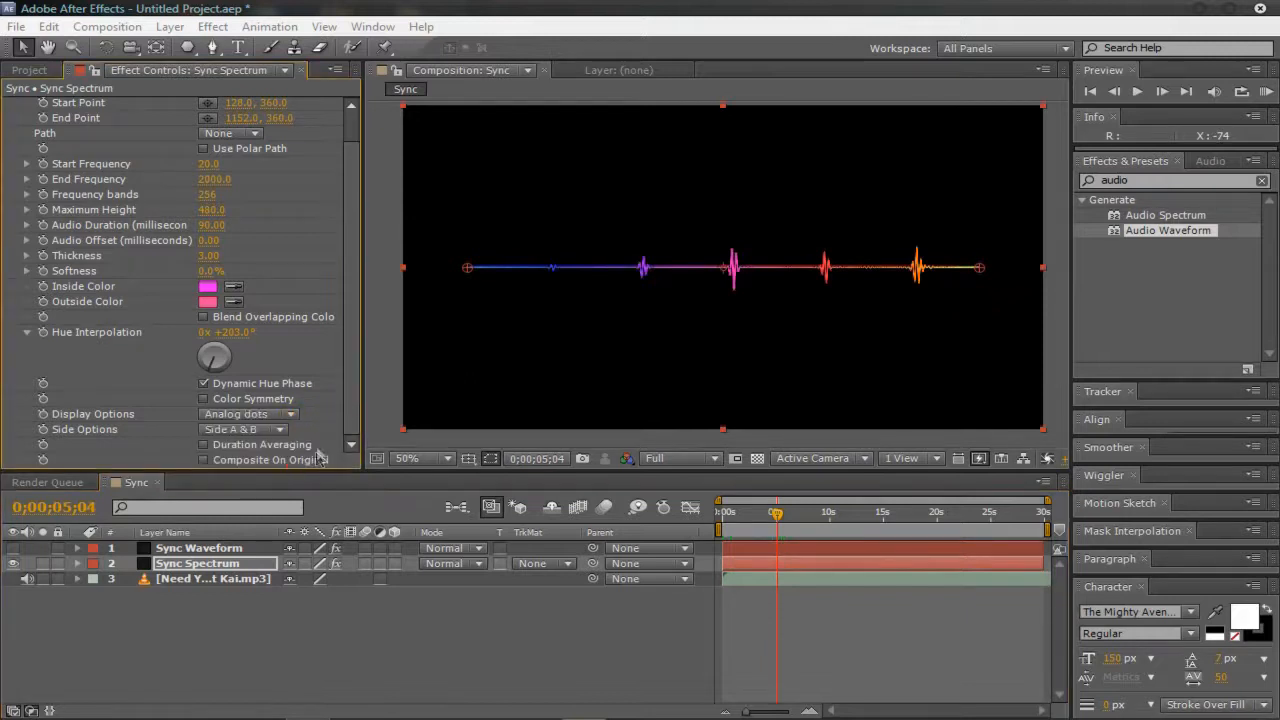
click(252, 416)
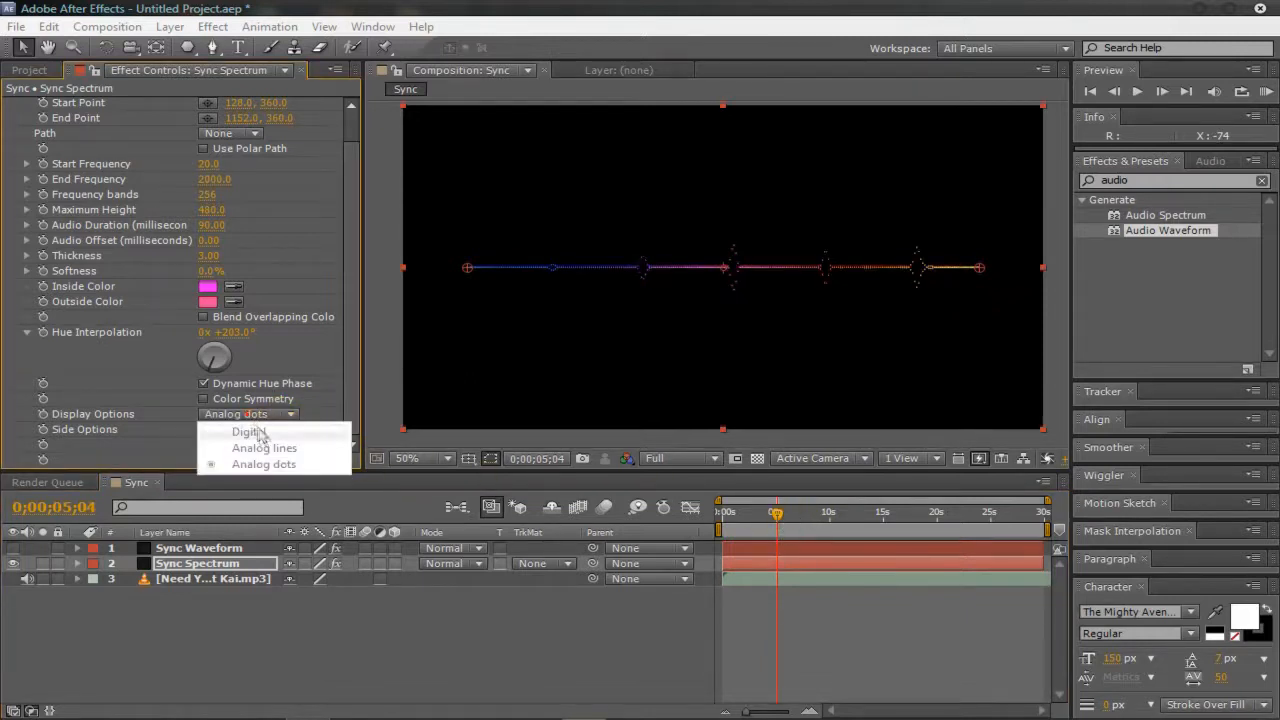
click(262, 432)
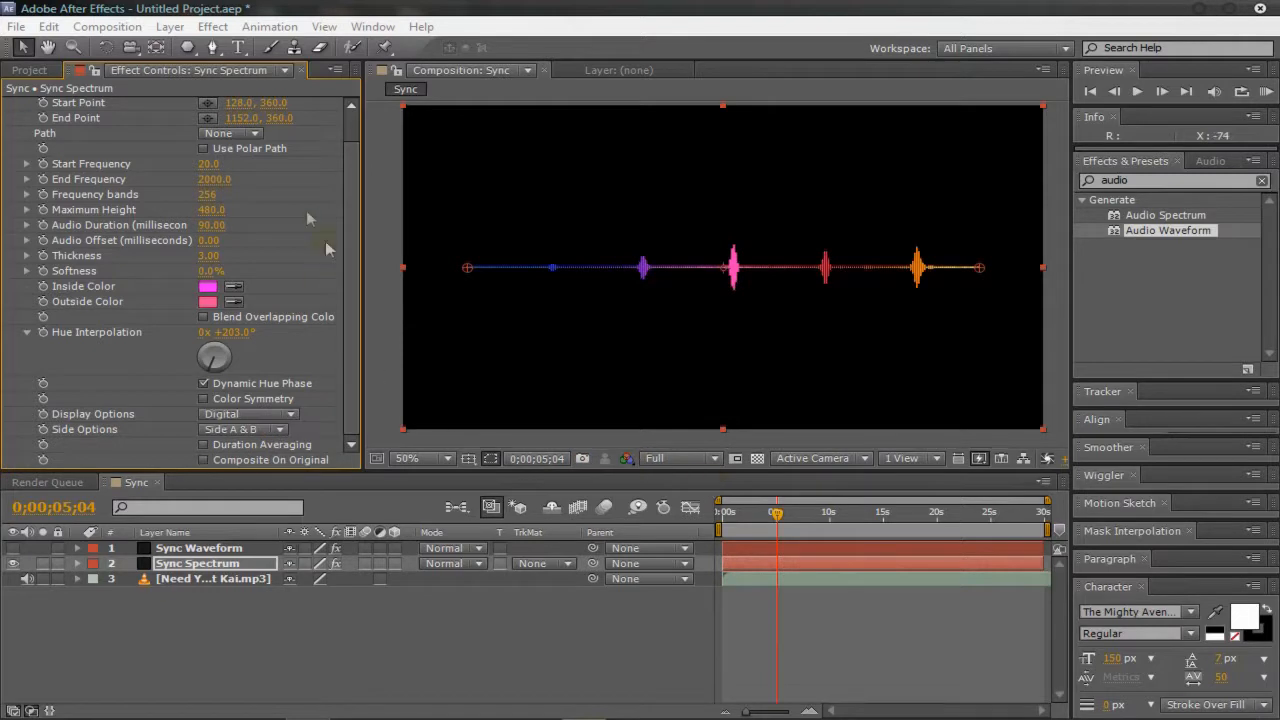
Set the spectrum's Frequency bands to 139 and its Display Options to Analog lines.
drag(208, 196, 95, 197)
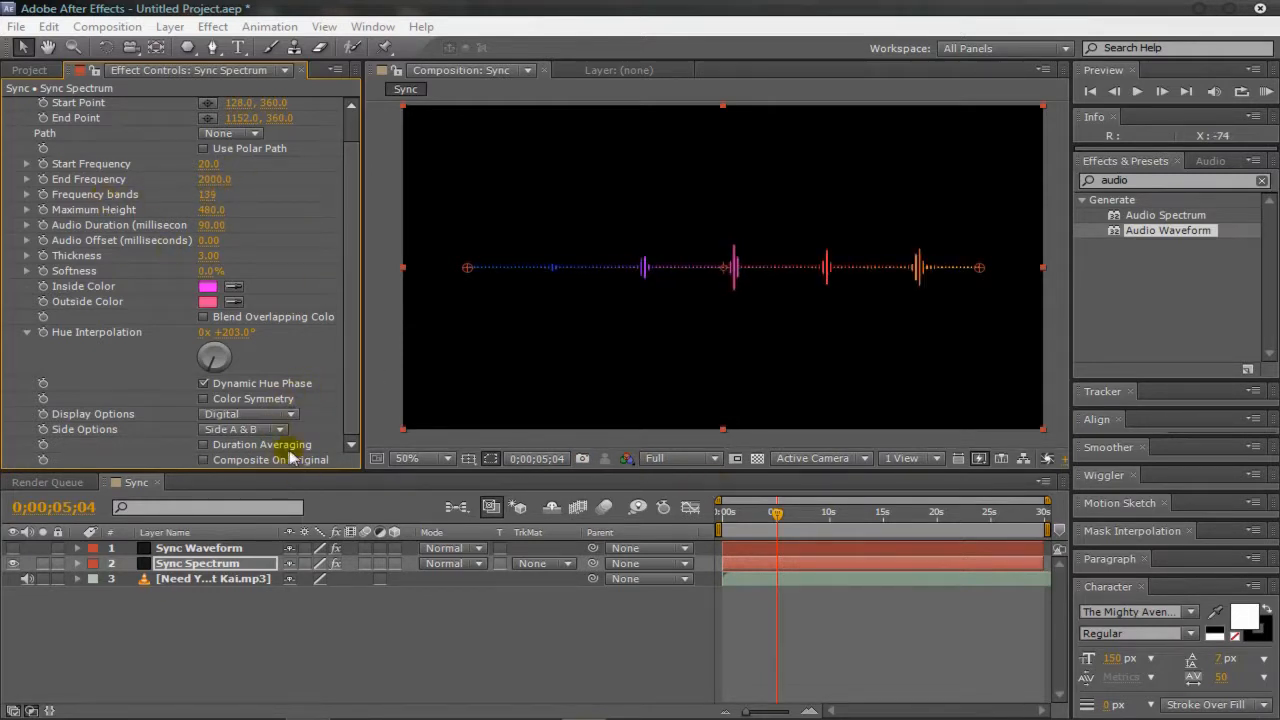
click(240, 415)
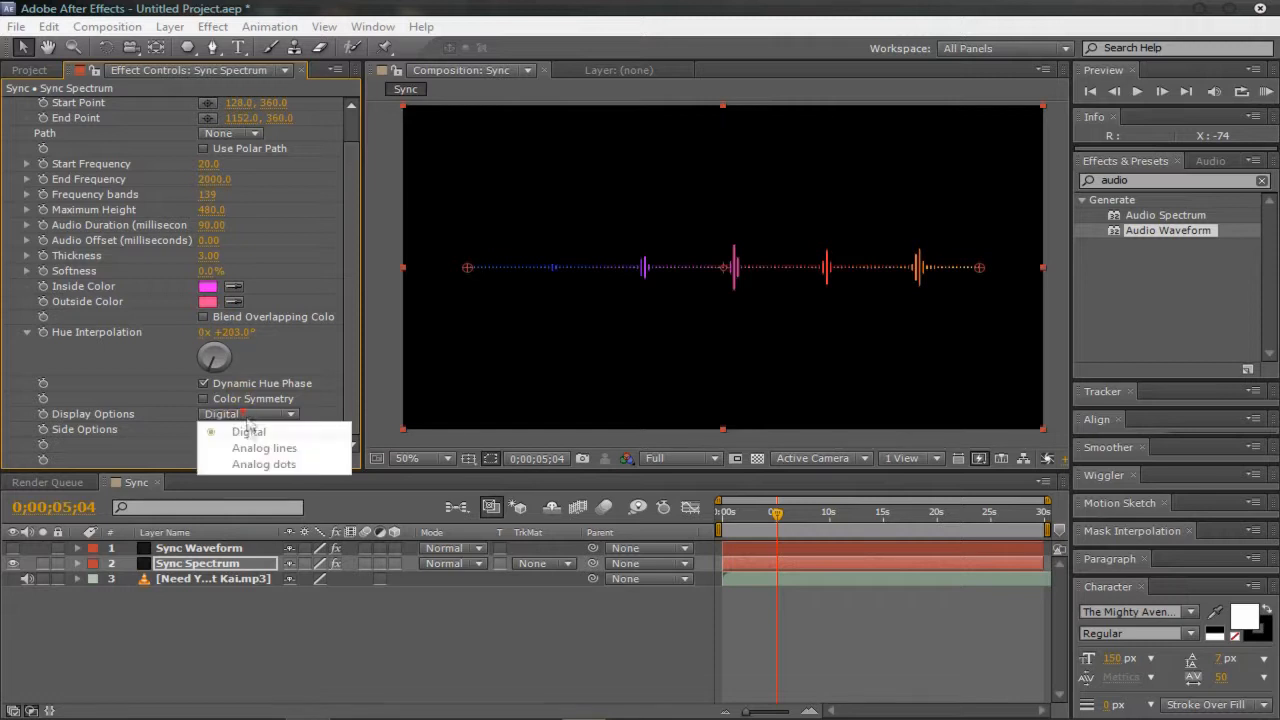
click(258, 449)
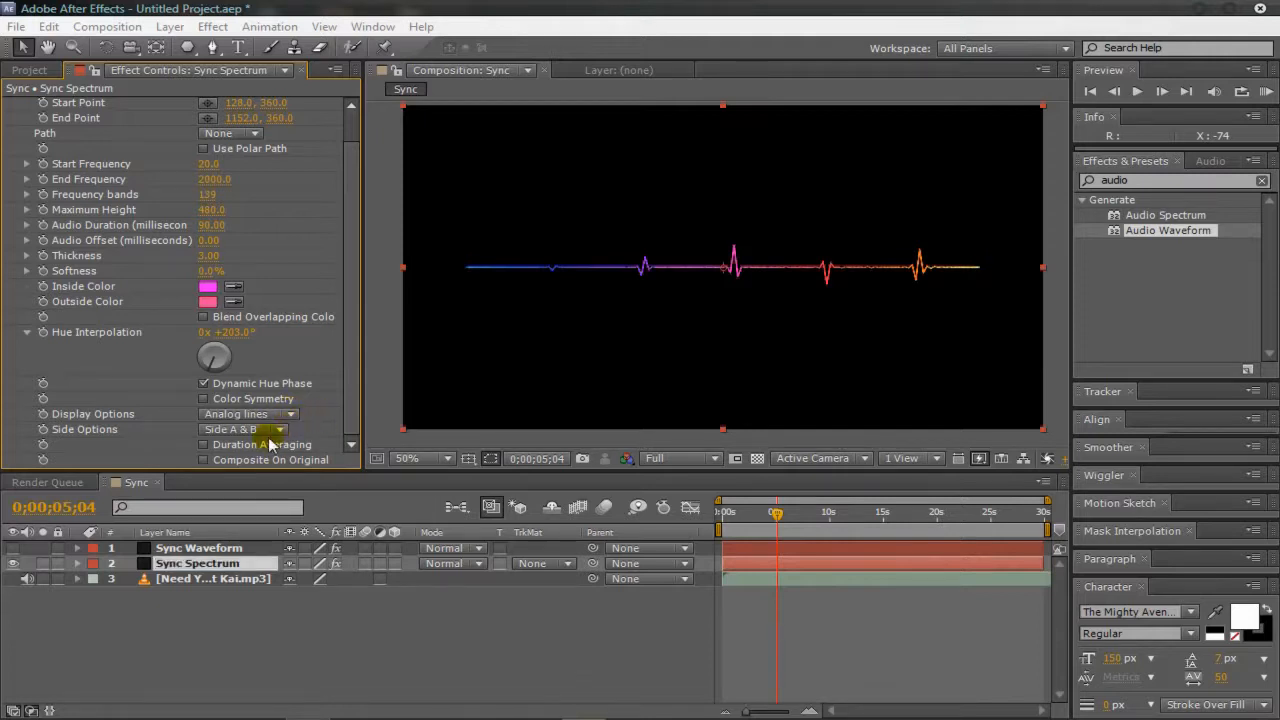
Check the spectrum's Side Options choices and close the Windows color scheme prompt.
click(280, 430)
click(352, 362)
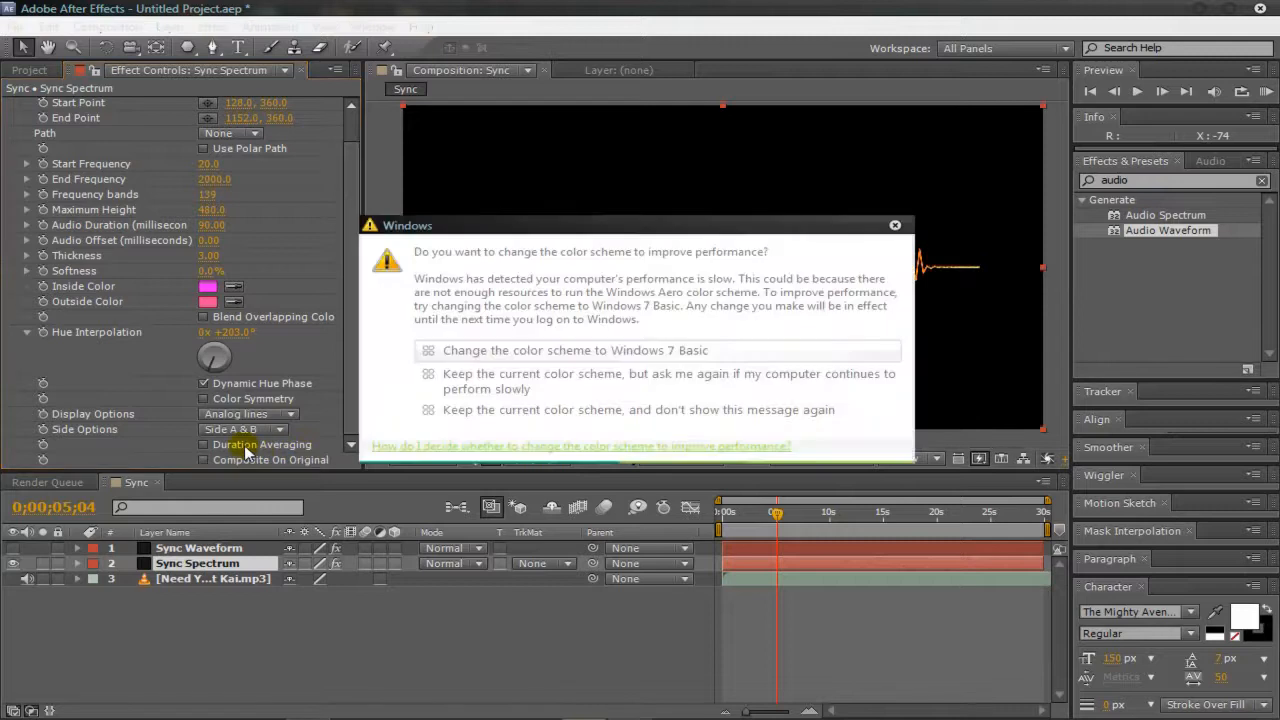
click(903, 224)
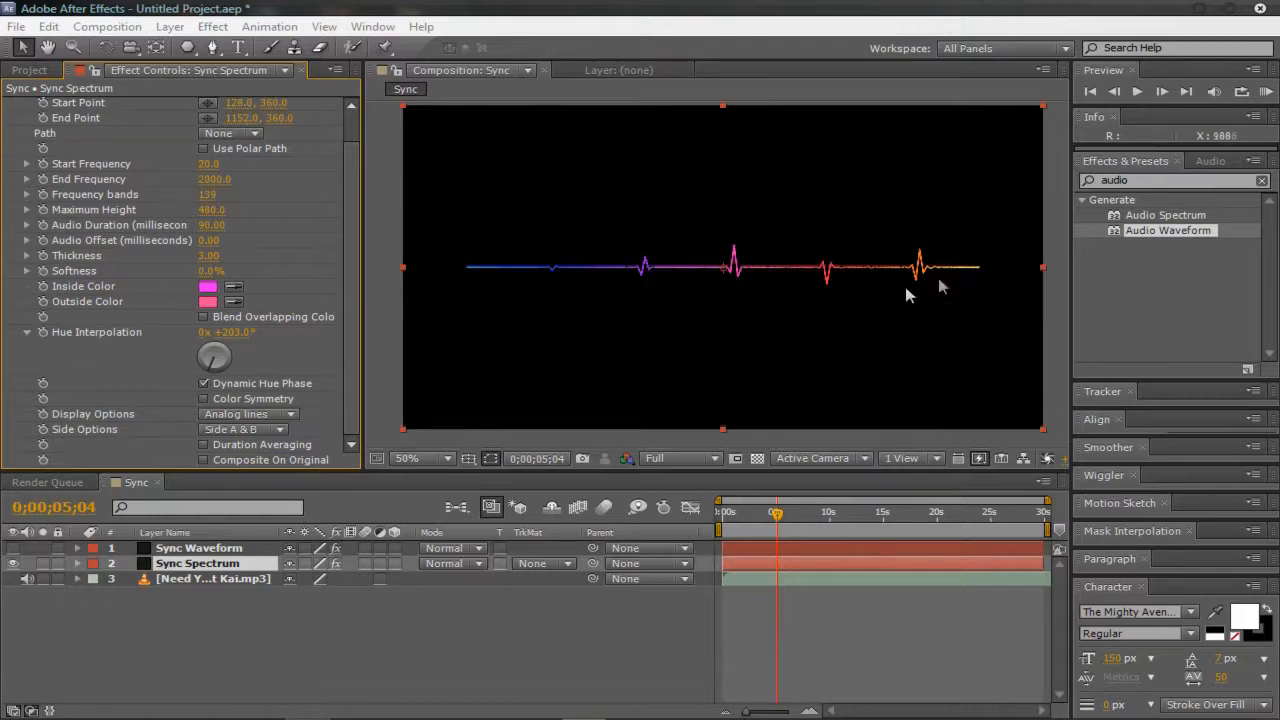
Turn on Duration Averaging for the spectrum and move the current time to 0;00;04;23.
click(204, 445)
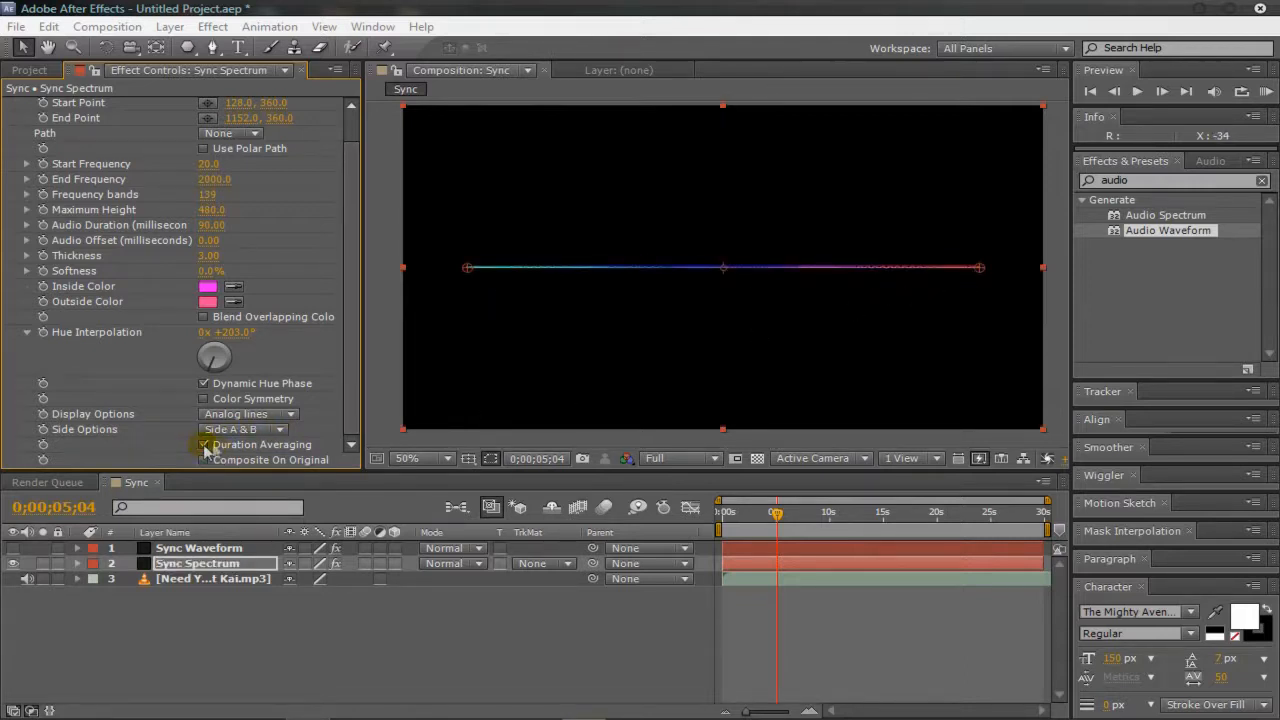
mouse_move(778, 513)
mouse_down()
mouse_move(835, 517)
mouse_move(774, 520)
mouse_up()
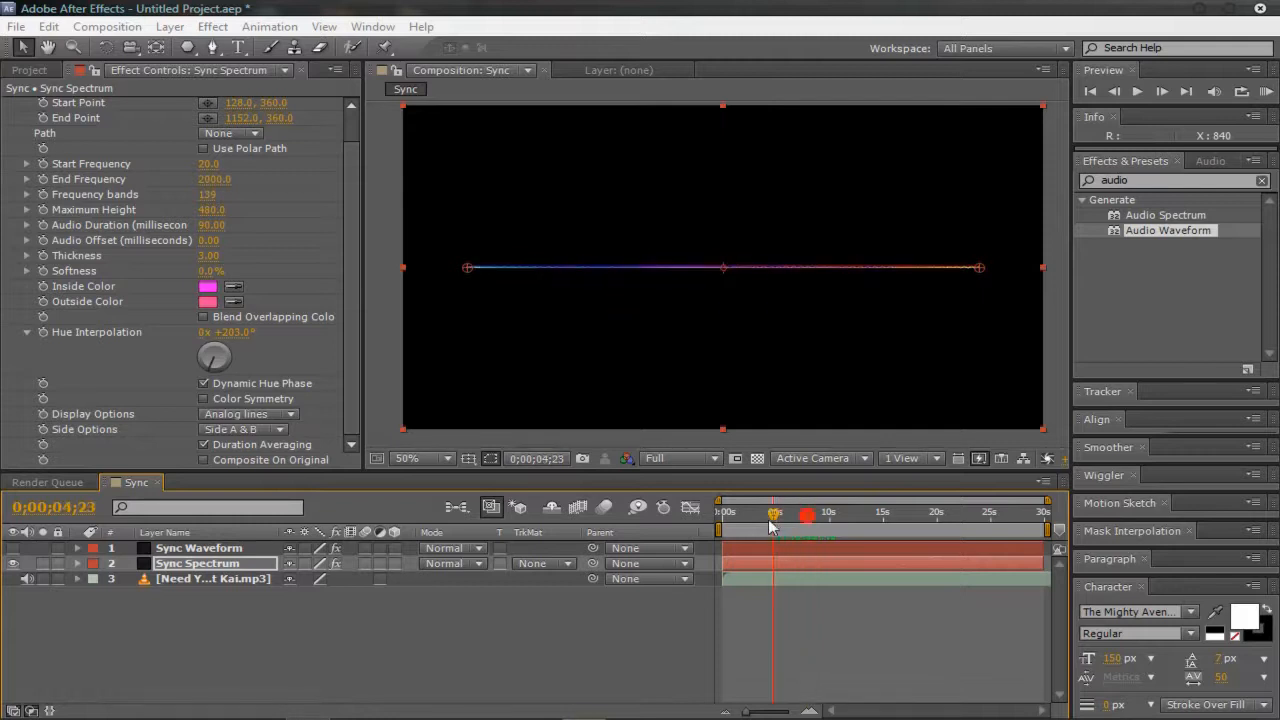
Switch Composite On Original on and back off, and close the Windows color scheme prompt.
click(204, 460)
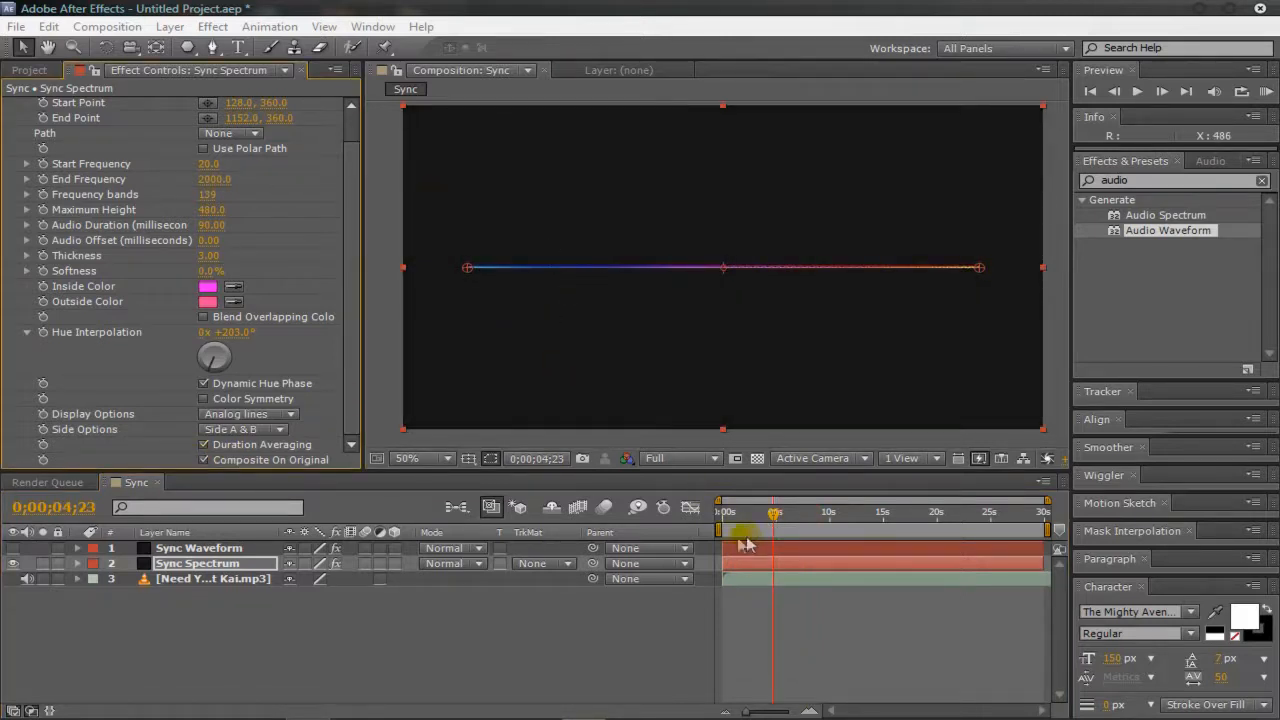
click(204, 460)
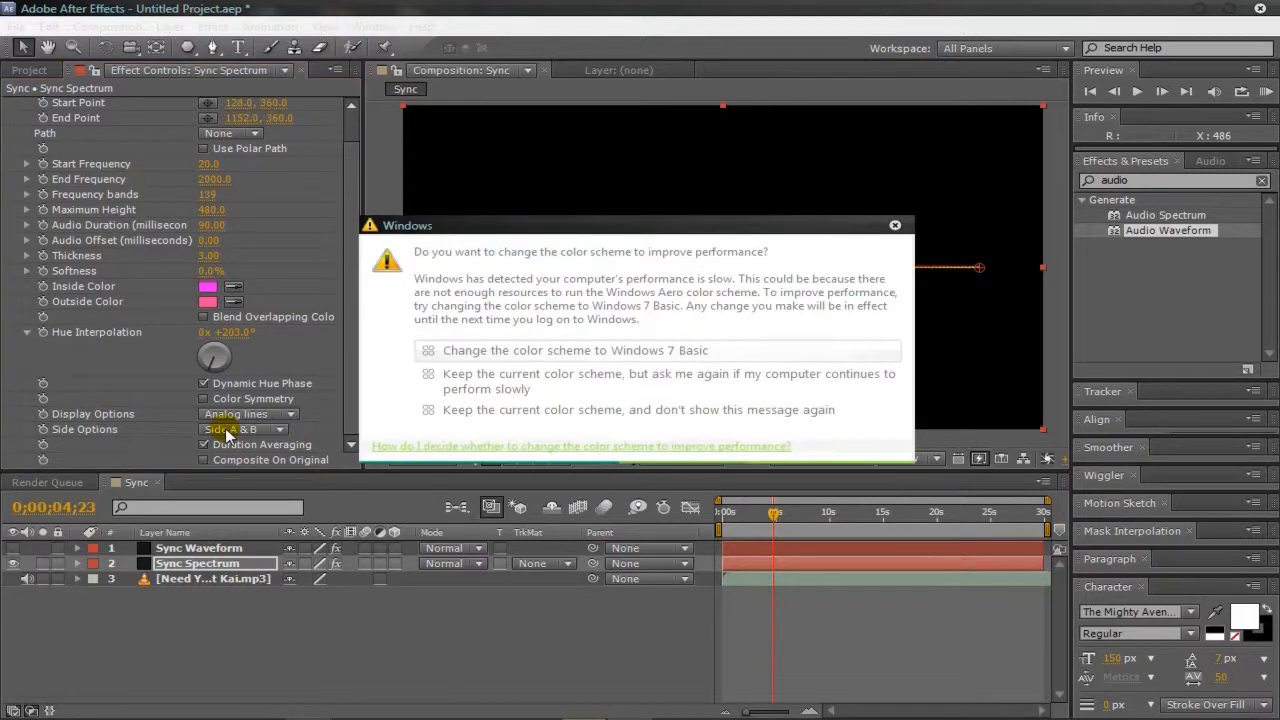
click(895, 225)
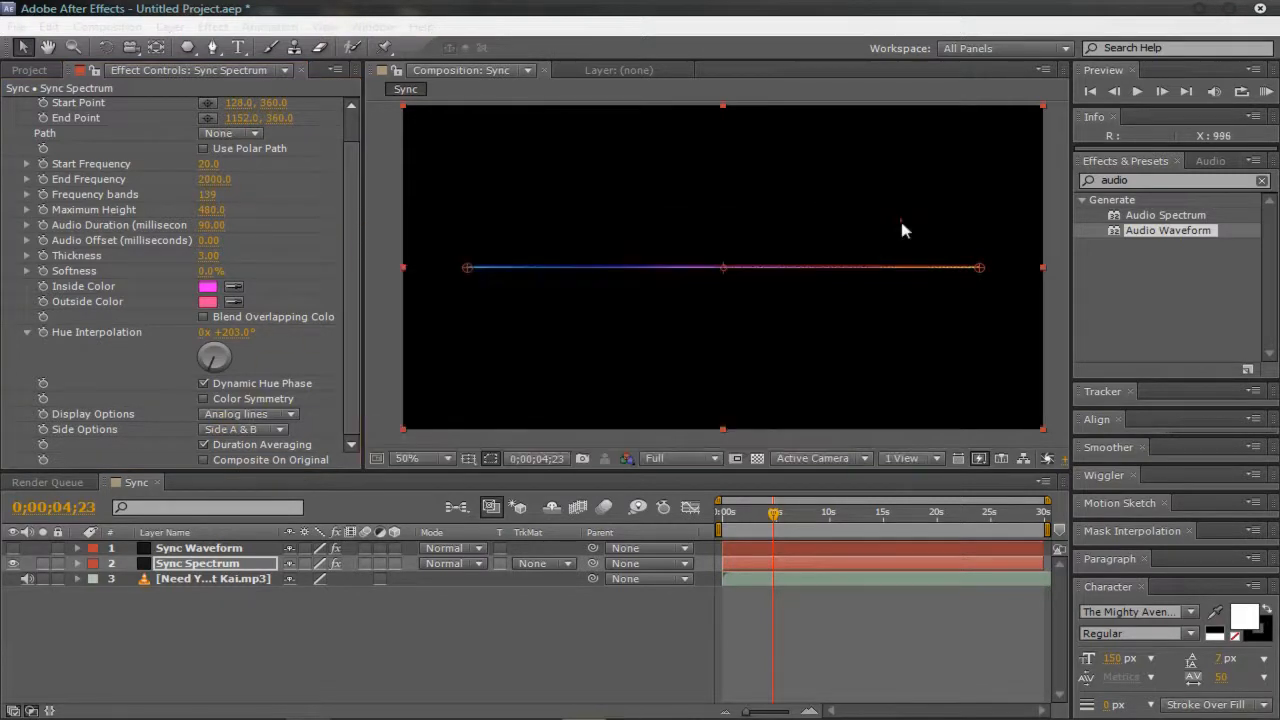
click(902, 230)
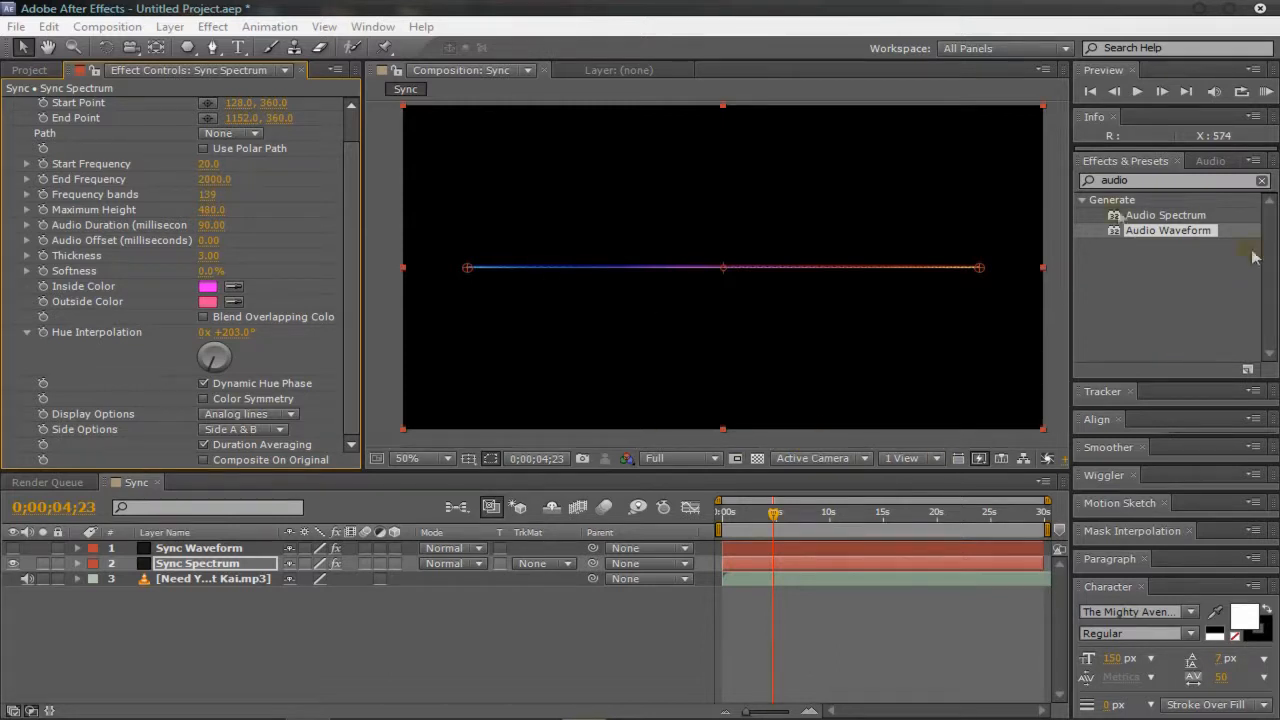
click(1169, 278)
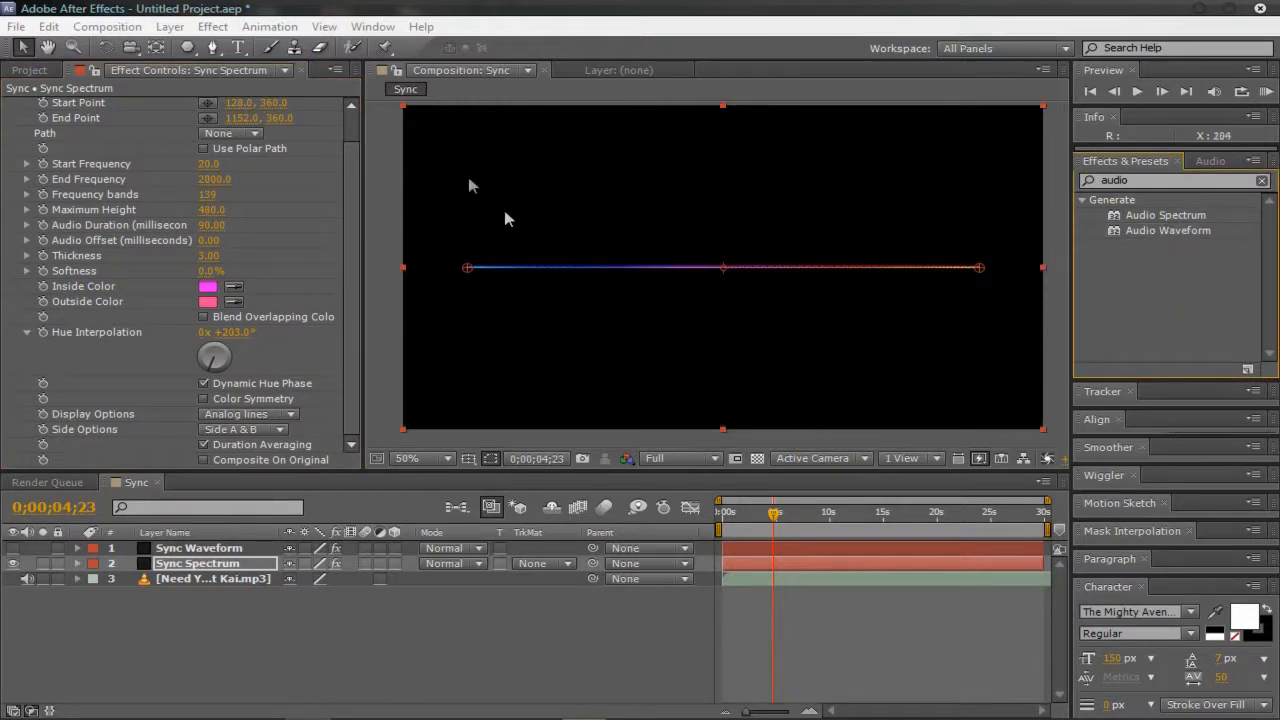
scroll(423, 140, down, 1)
scroll(423, 140, up, 1)
scroll(528, 172, down, 1)
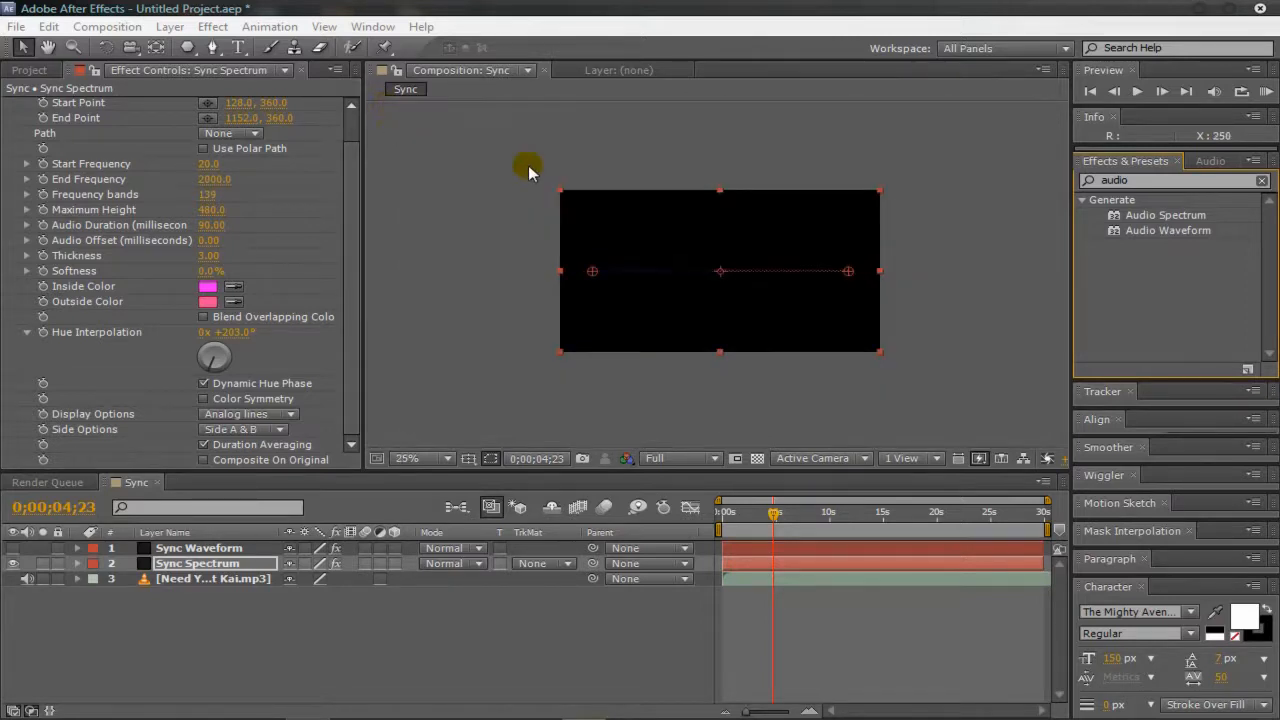
click(930, 172)
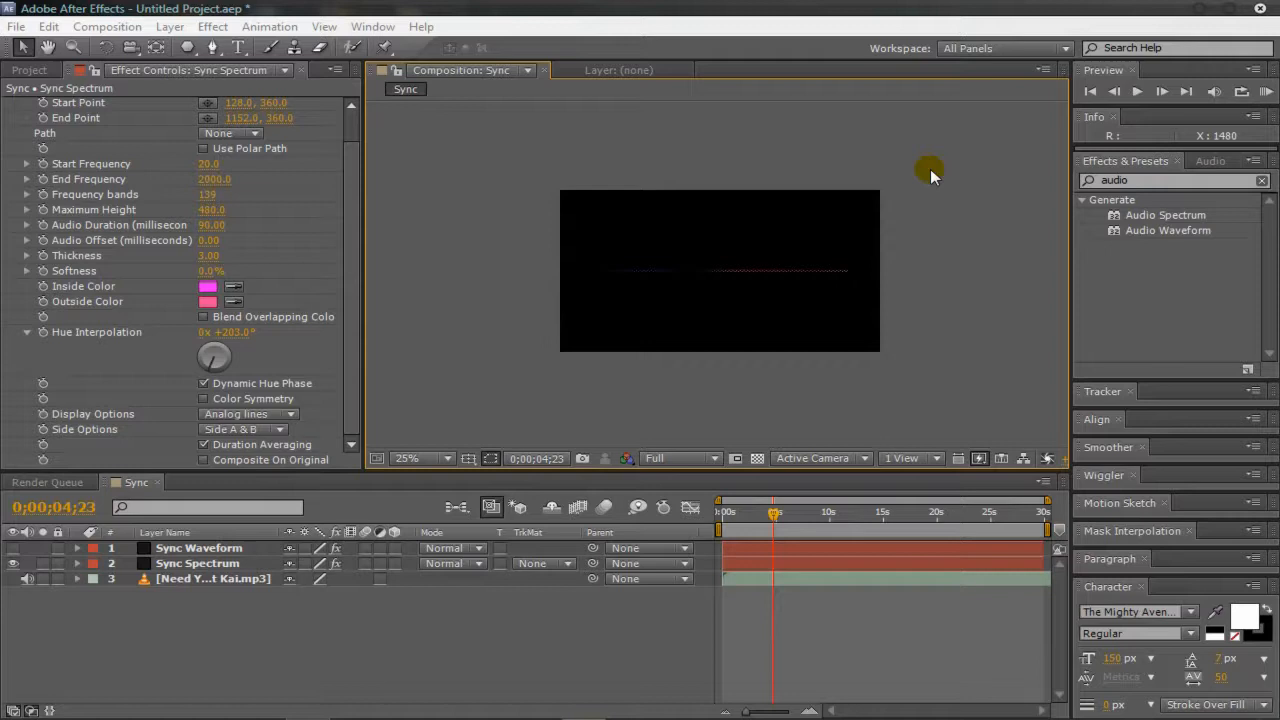
key(period)
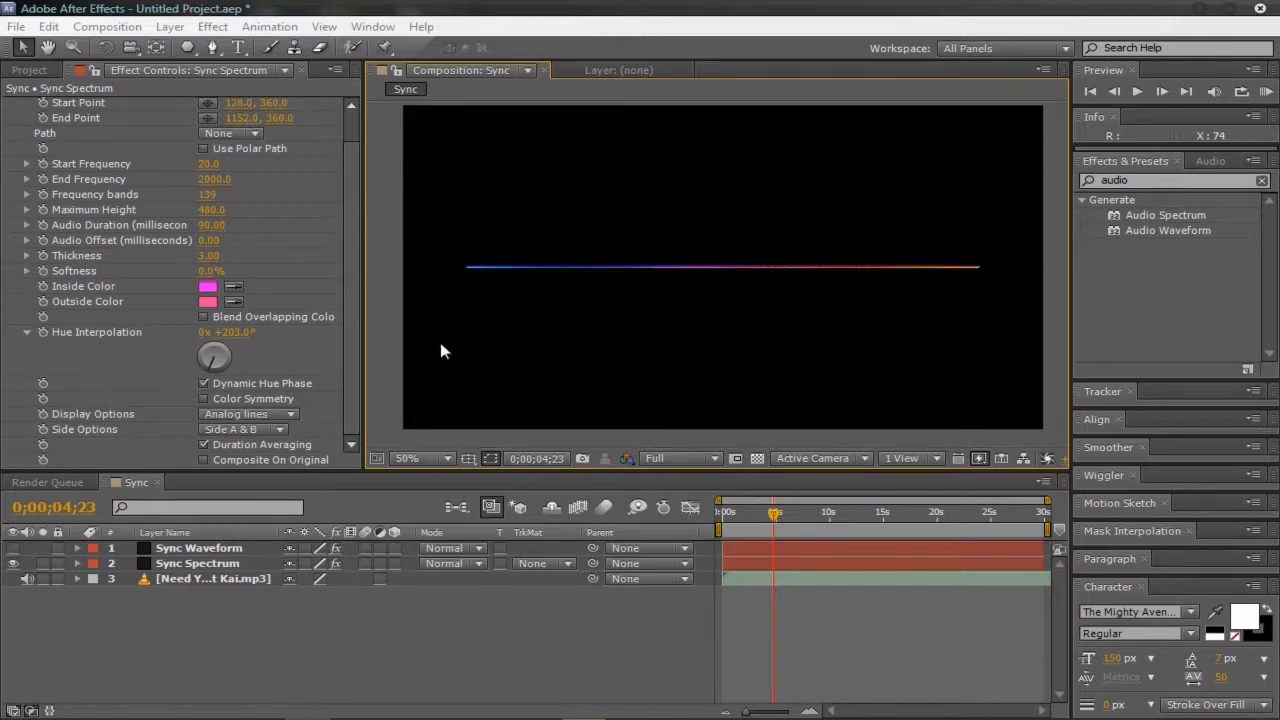